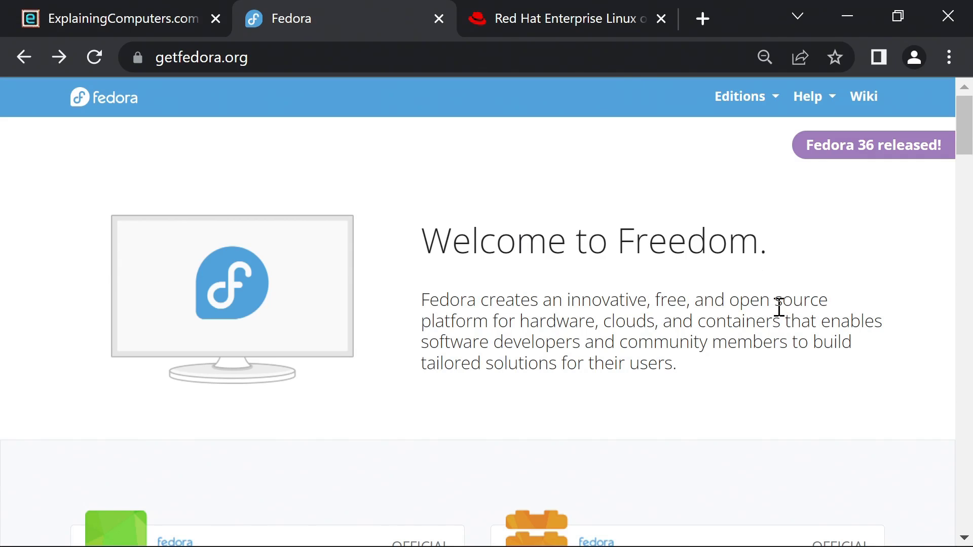
- Return from the Red Hat Enterprise Linux tab and open Fedora Workstation's download page to its Windows/macOS section
left_click(567, 18)
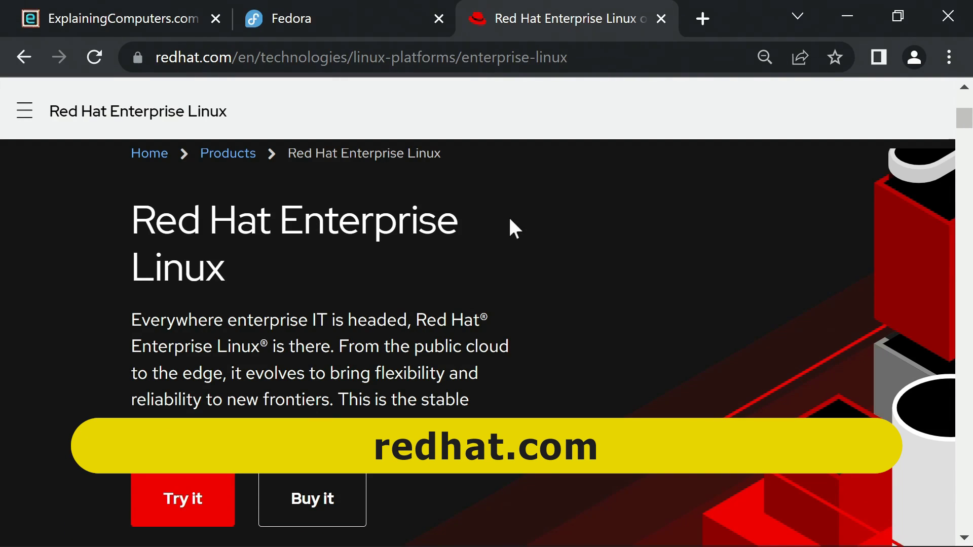
left_click(341, 17)
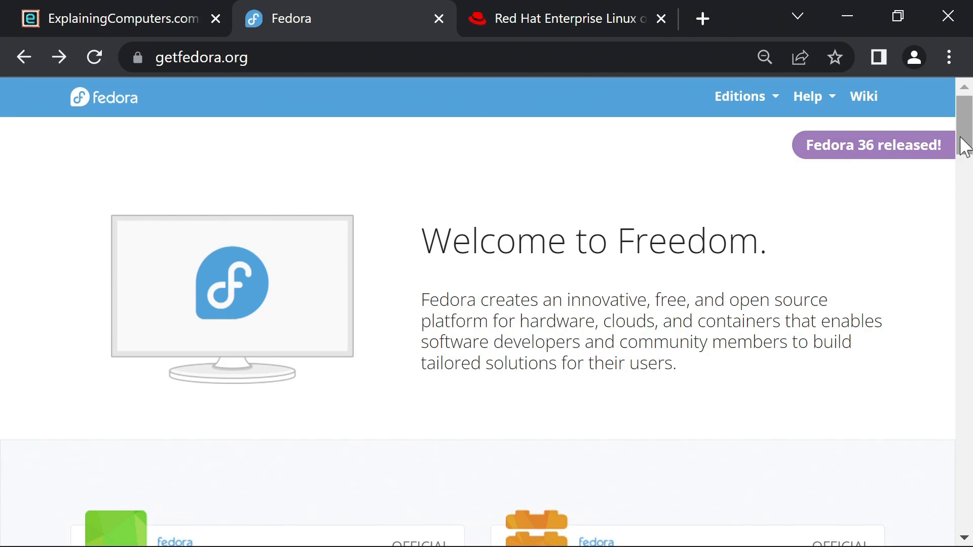
left_click_drag(963, 143, 958, 185)
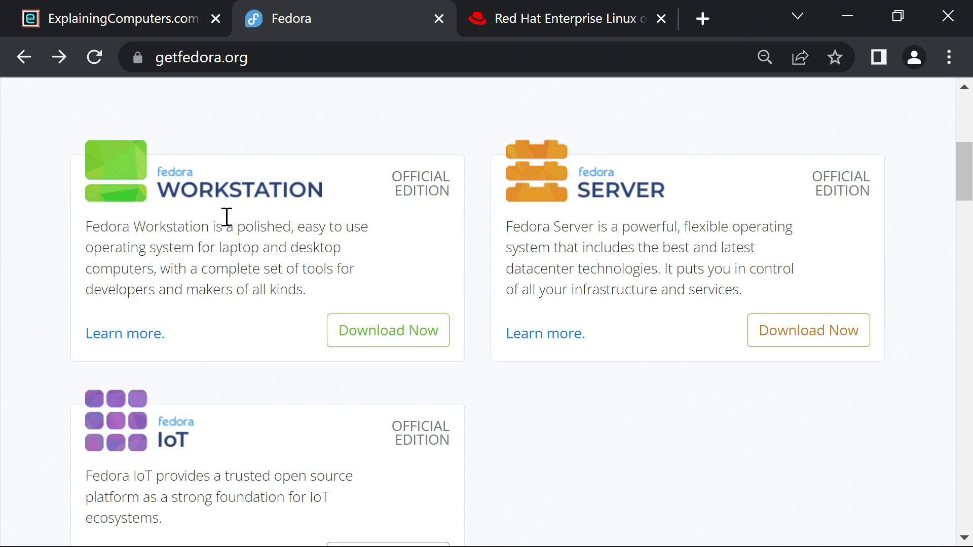
left_click(364, 334)
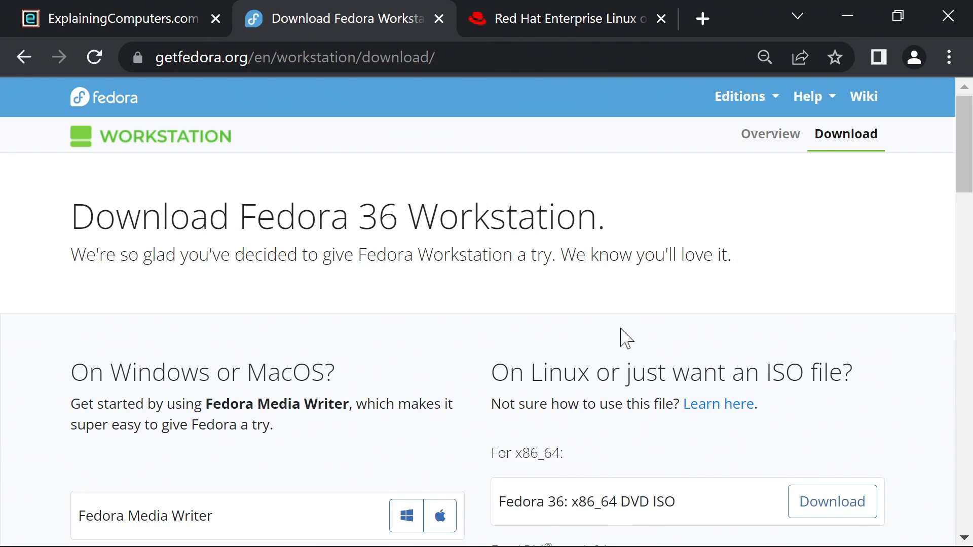
left_click_drag(966, 172, 963, 216)
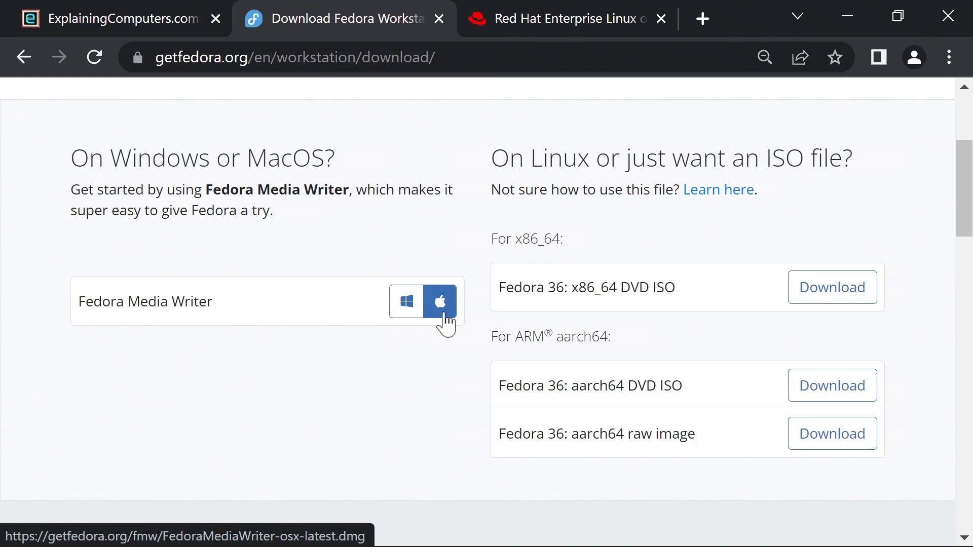
- Download the Fedora Media Writer installer for Windows, save it, and run it
left_click(403, 302)
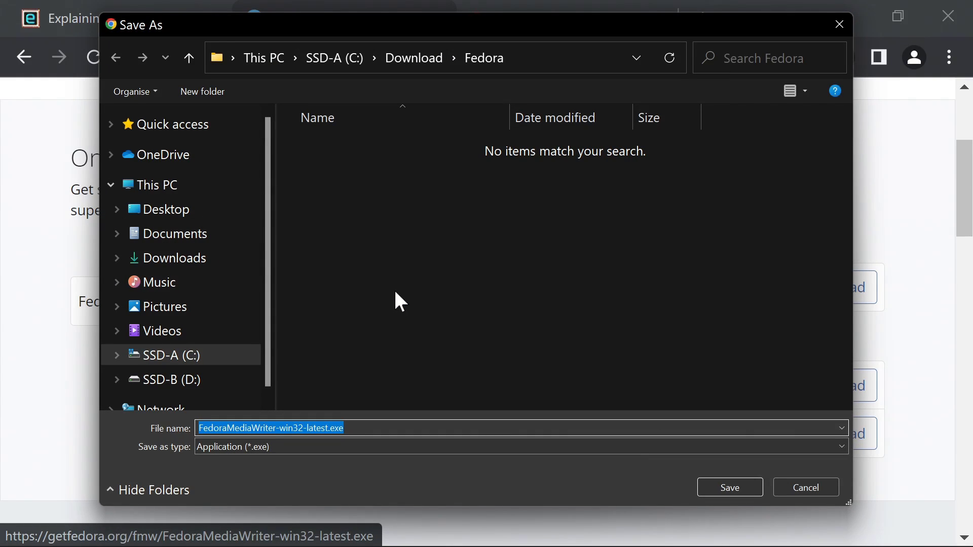
left_click(715, 491)
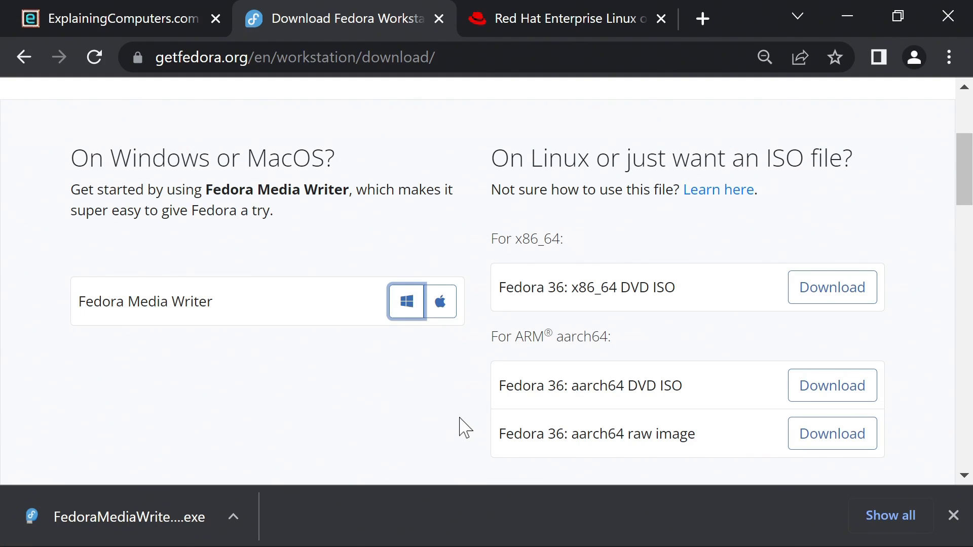
left_click(135, 525)
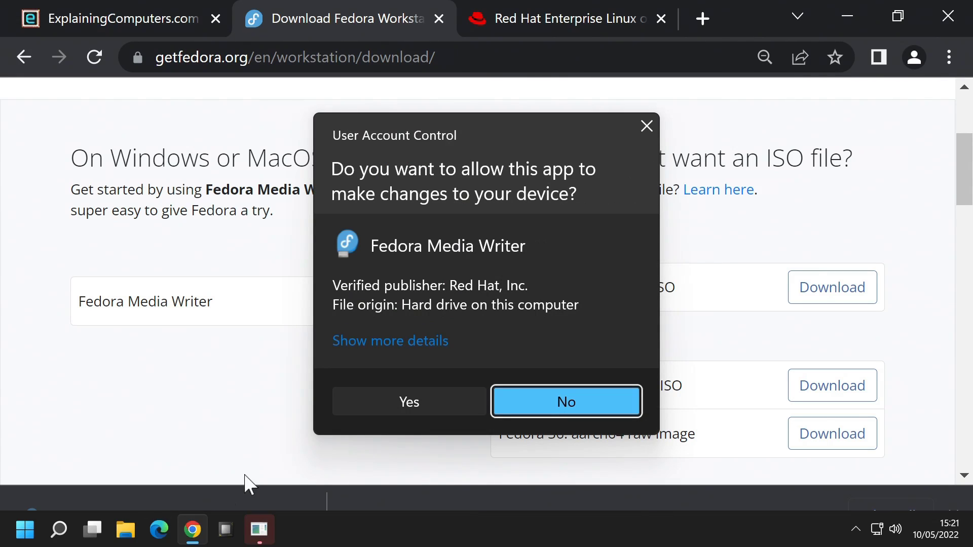
- Allow the UAC prompt, accept the licence and install into C:\Program Files (x86)\Fedora Media Writer
left_click(393, 409)
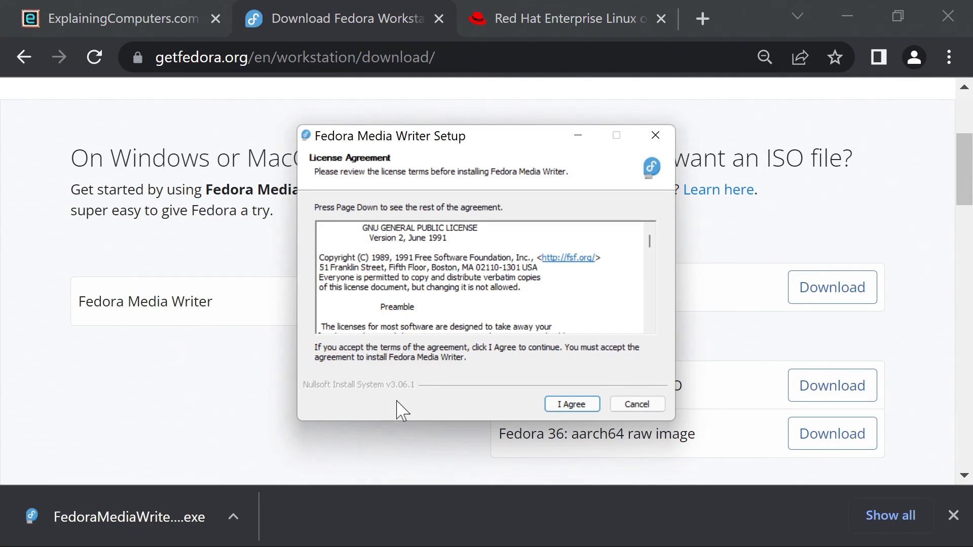
left_click(578, 408)
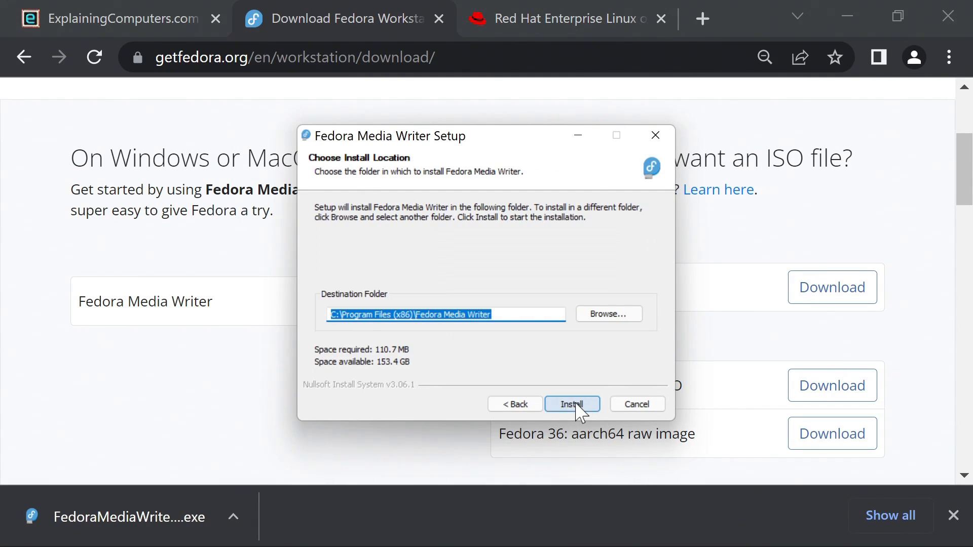
left_click(576, 406)
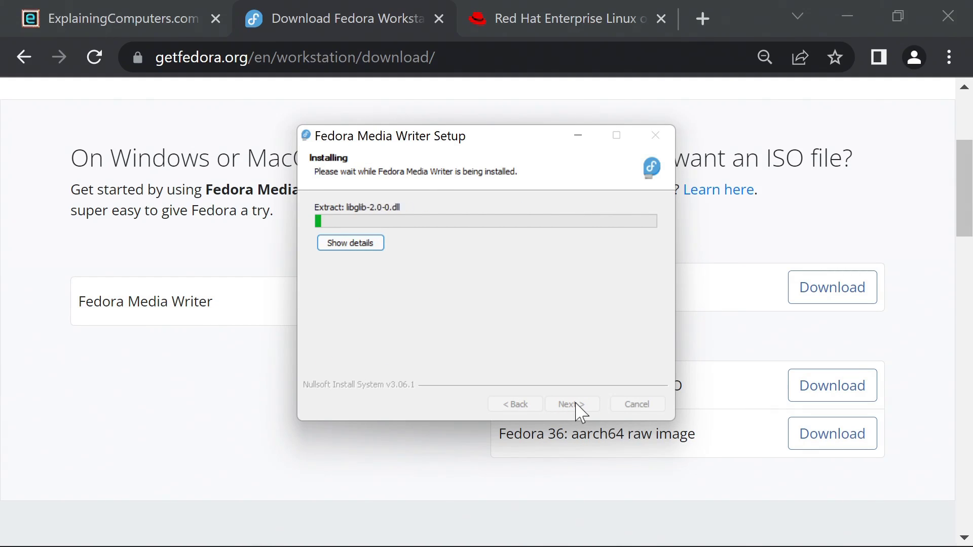
left_click(573, 405)
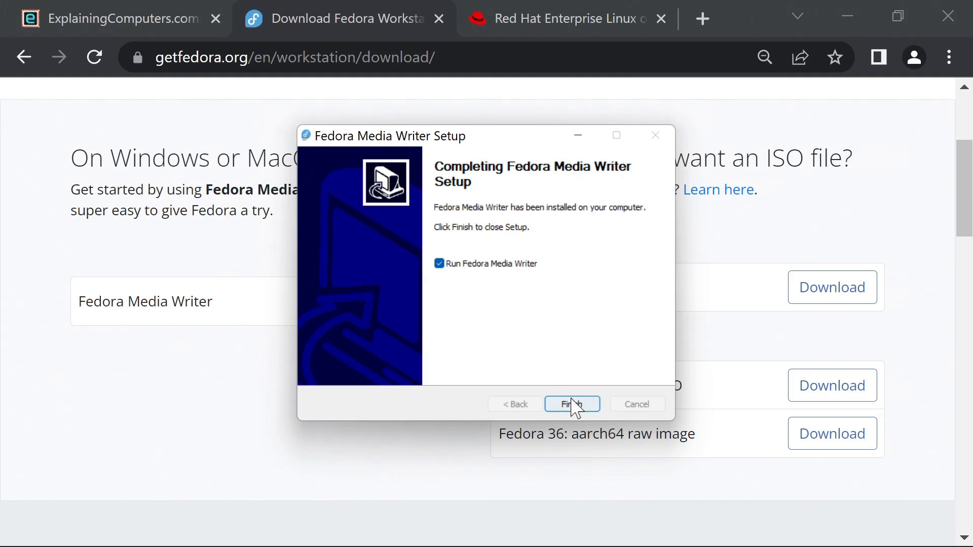
- Launch Media Writer and start creating a Fedora Workstation 36 live USB on the 31.0 GB USB DISK 3.0
left_click(576, 404)
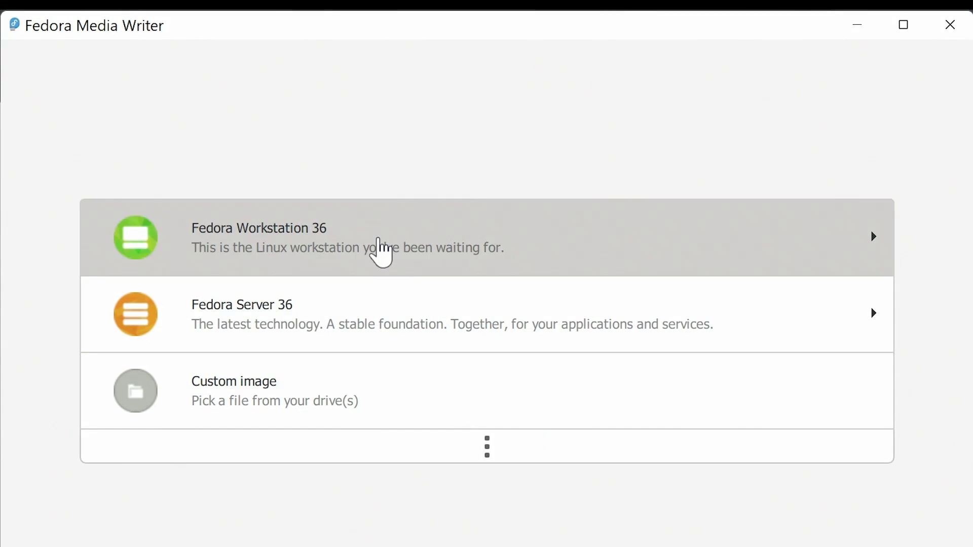
left_click(384, 253)
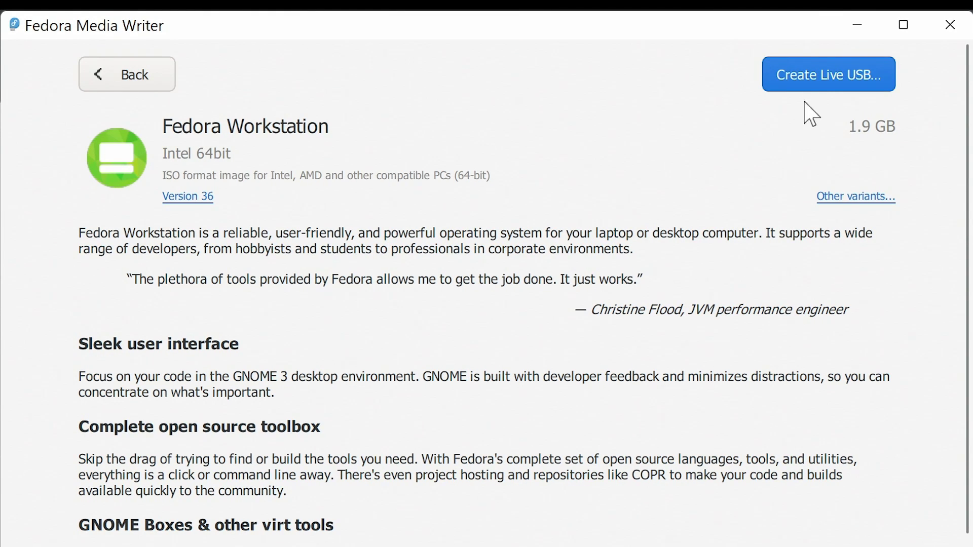
left_click(825, 85)
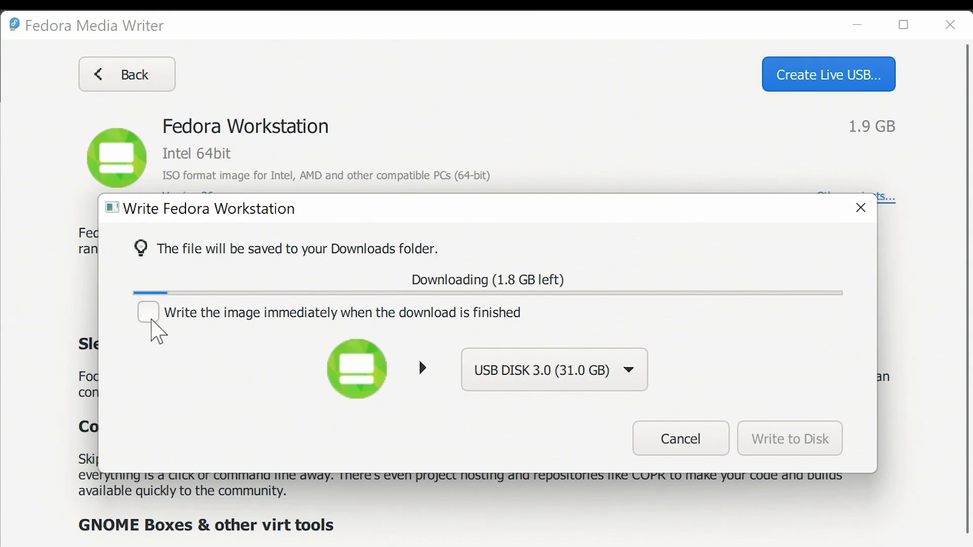
- Enable 'Write the image immediately when the download is finished' for the Workstation image
left_click(149, 315)
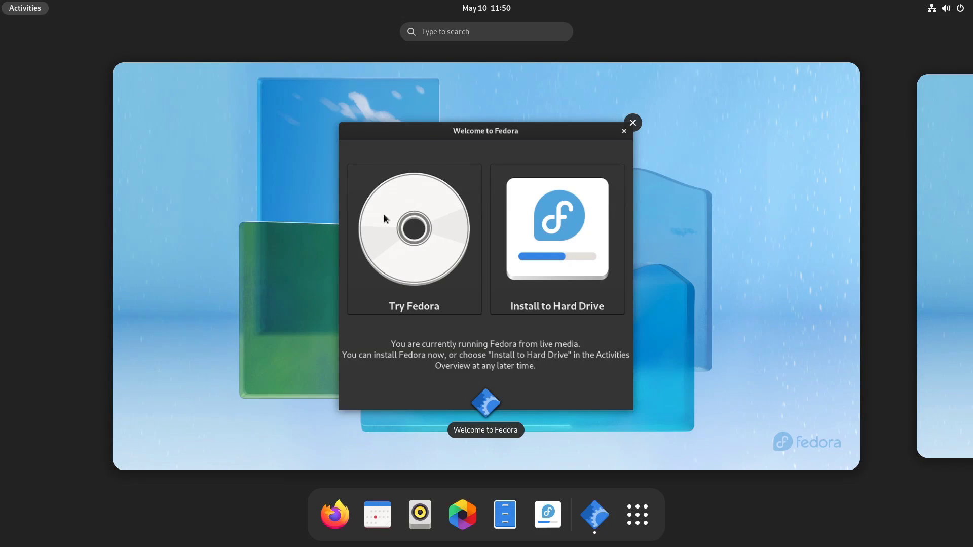
- Start Install to Hard Drive with English (United Kingdom) and accept automatic partitioning of the 111.8 GiB SSD
left_click(546, 241)
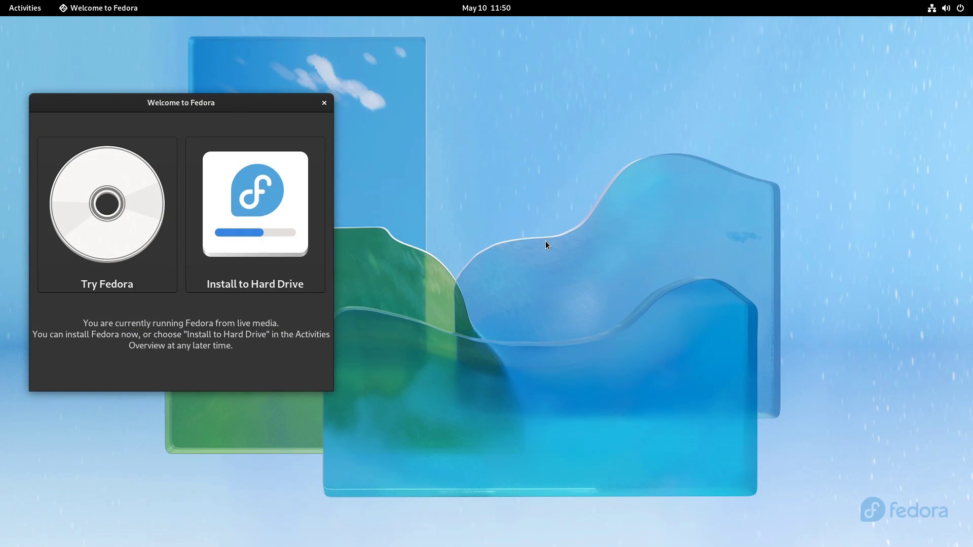
left_click(252, 197)
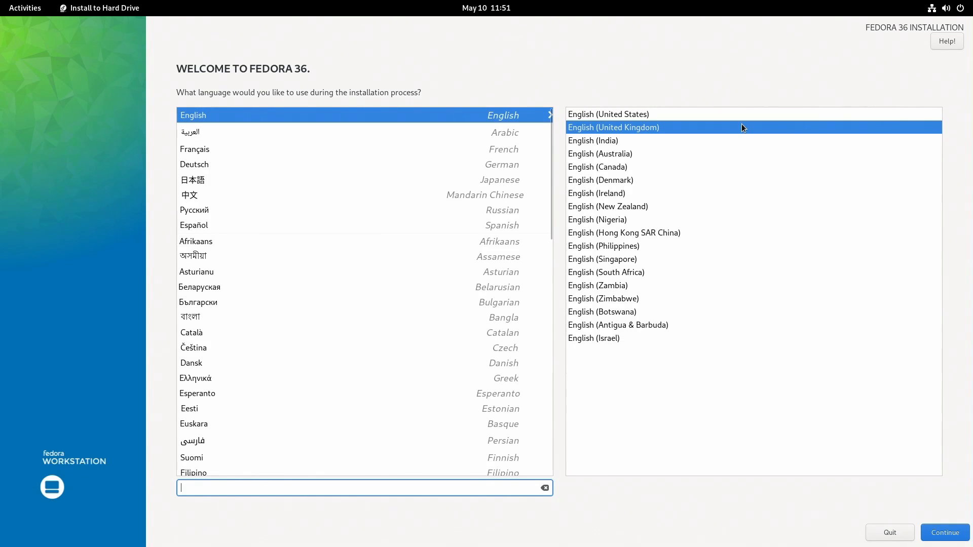
left_click(957, 536)
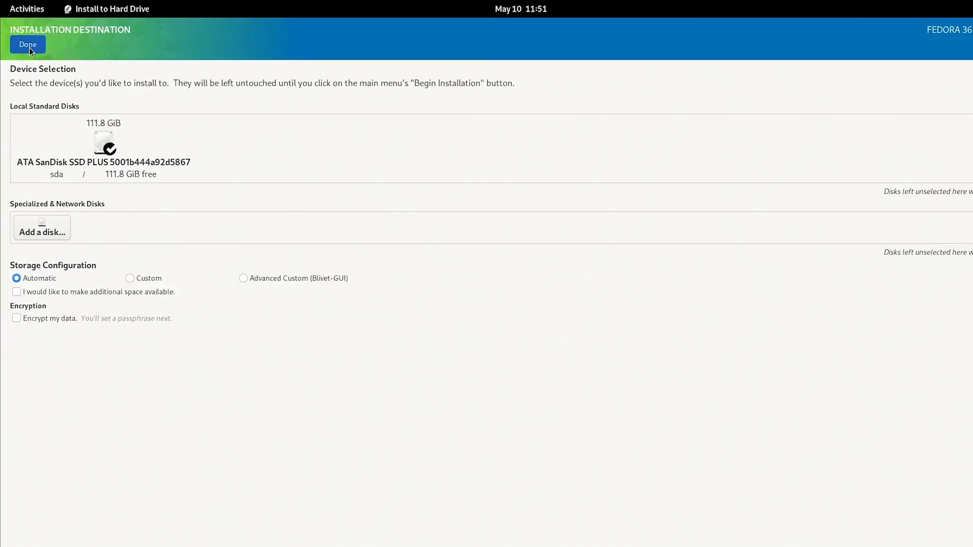
left_click(29, 48)
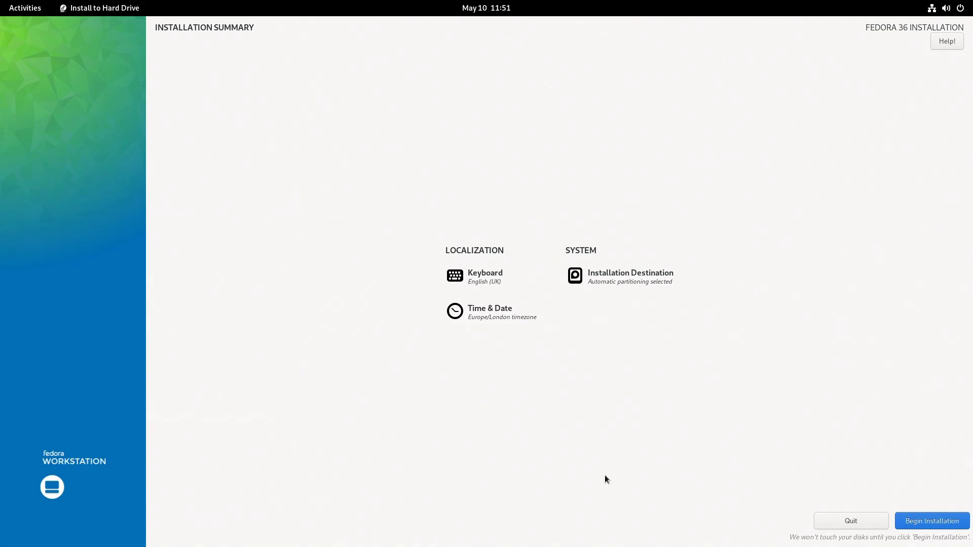
- Run the installation, finish the installer, then restart the computer from the system menu's Power Off / Log Out
left_click(928, 523)
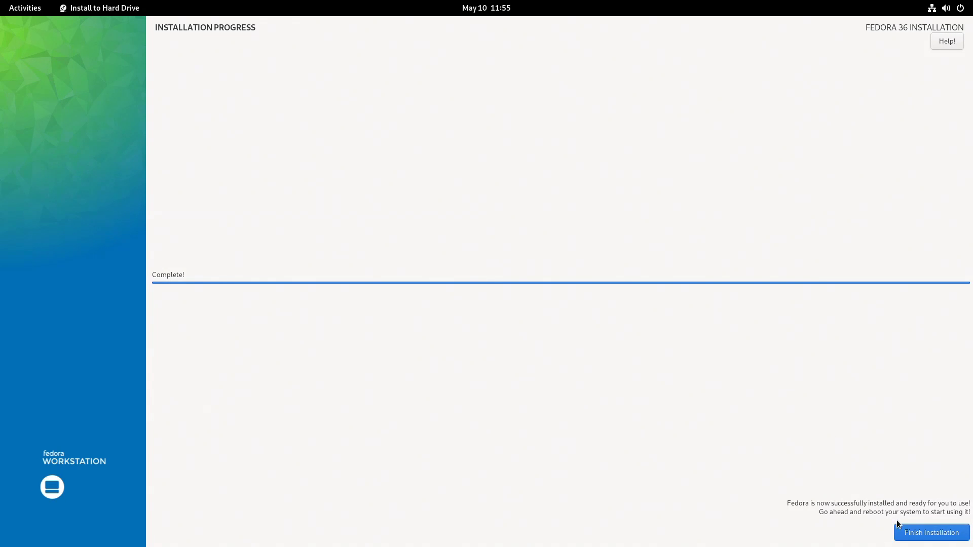
left_click(921, 536)
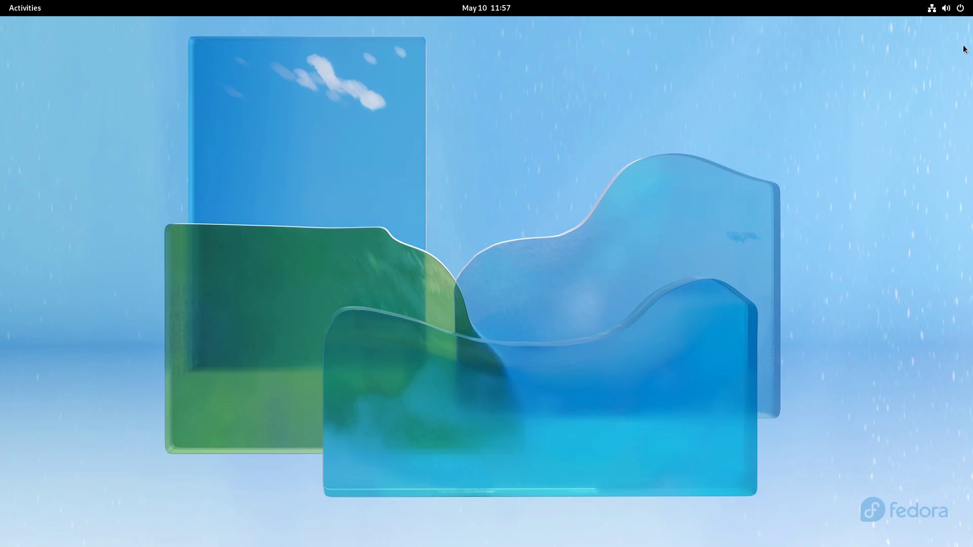
left_click(961, 9)
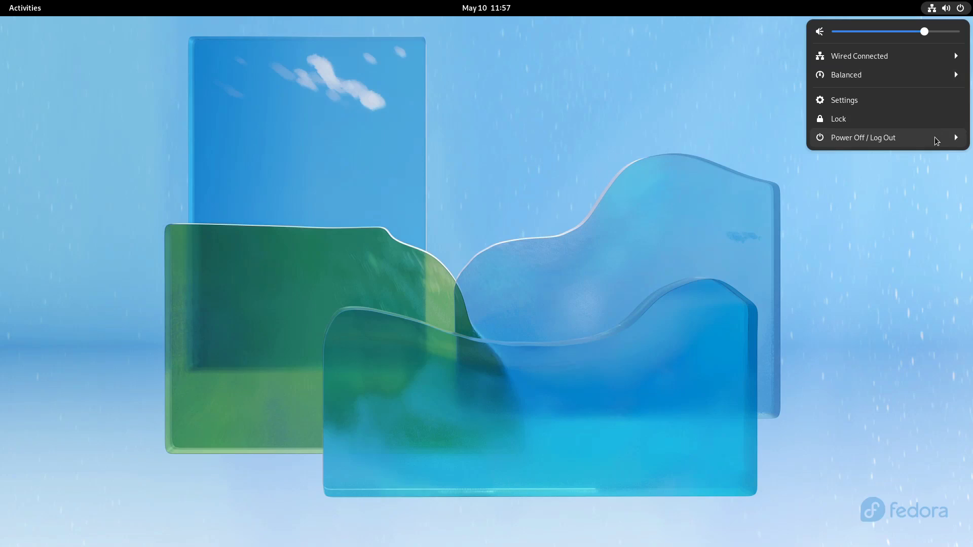
left_click(932, 143)
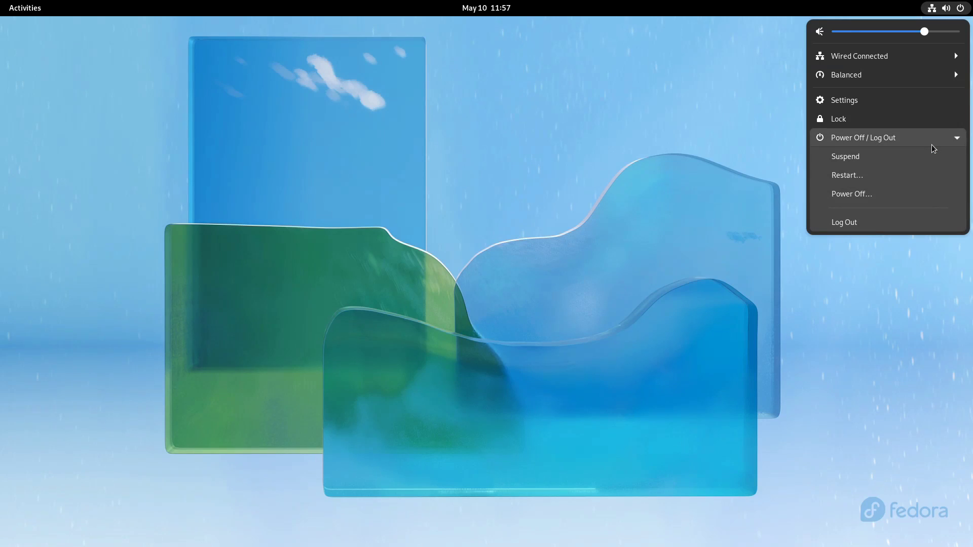
left_click(902, 180)
left_click(544, 306)
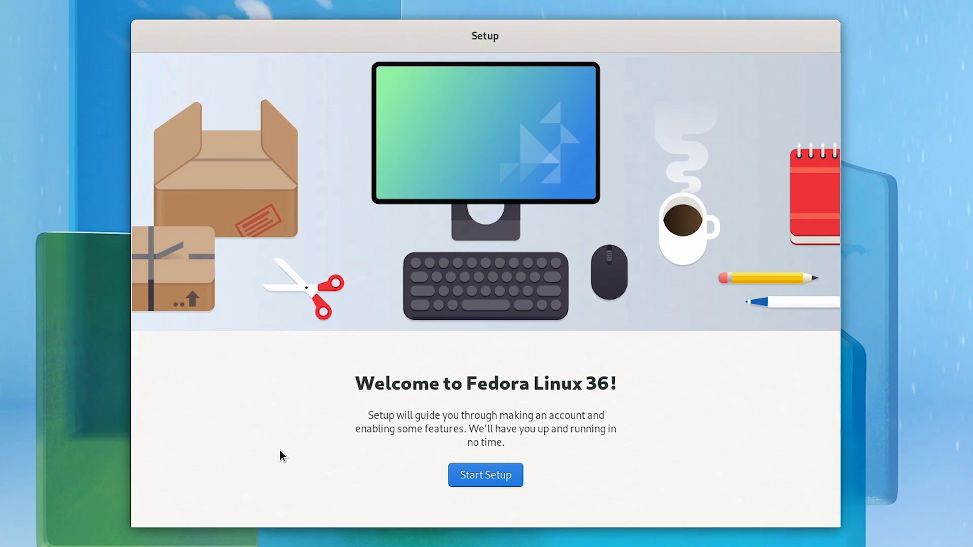
- Pass the privacy page, leave Third-Party Repositories off, and skip Online Accounts
left_click(483, 479)
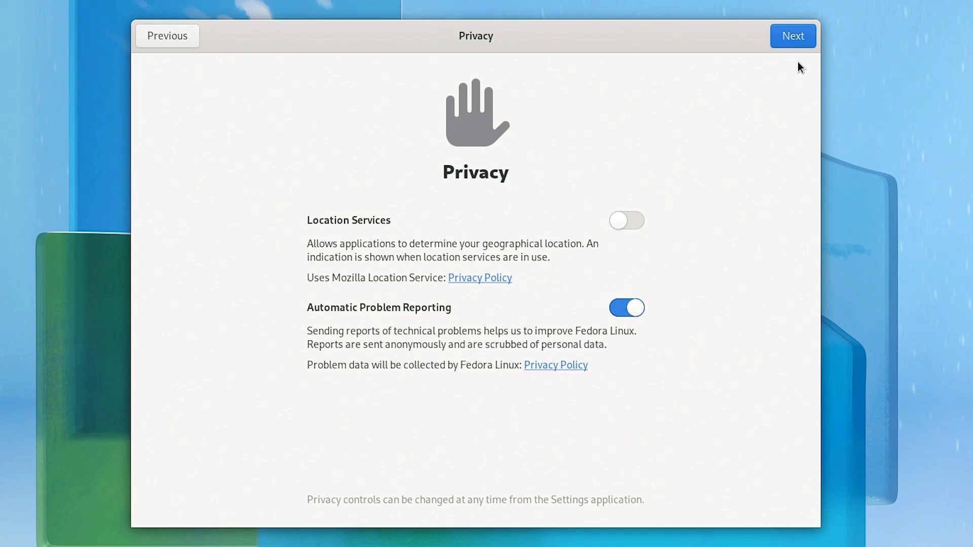
left_click(798, 41)
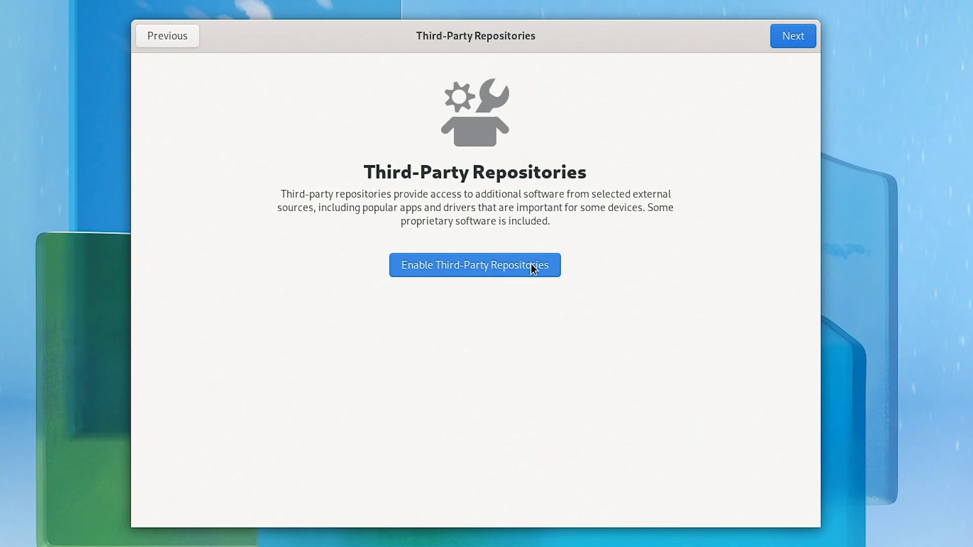
left_click(479, 265)
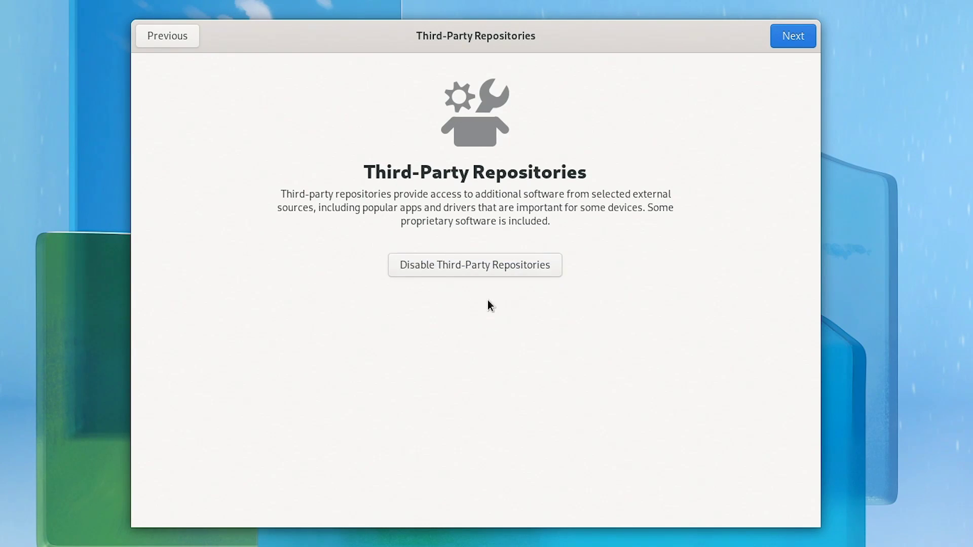
left_click(483, 270)
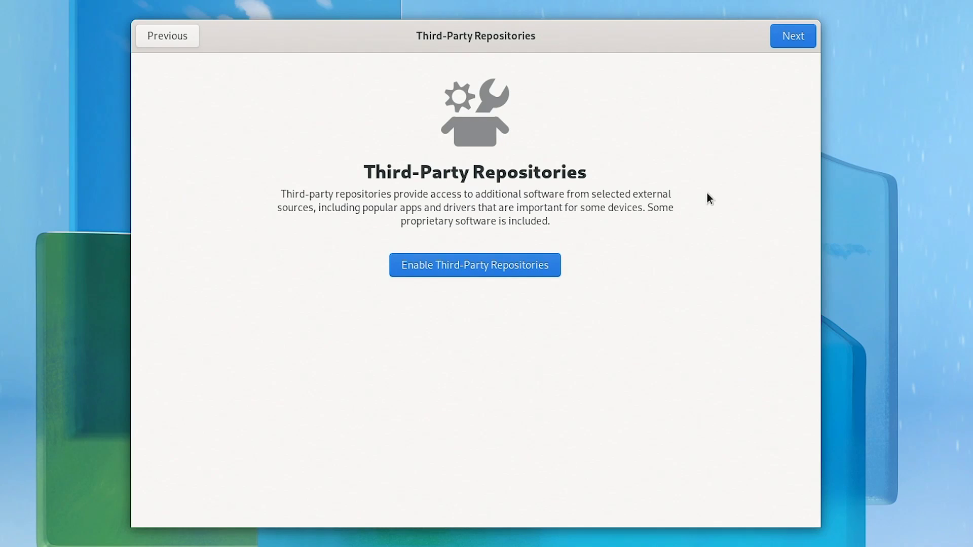
left_click(792, 36)
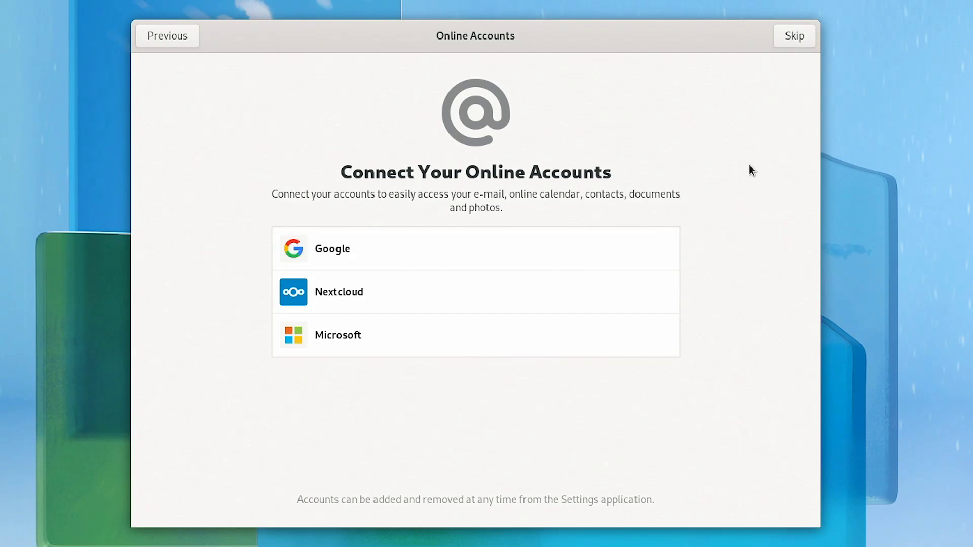
left_click(800, 37)
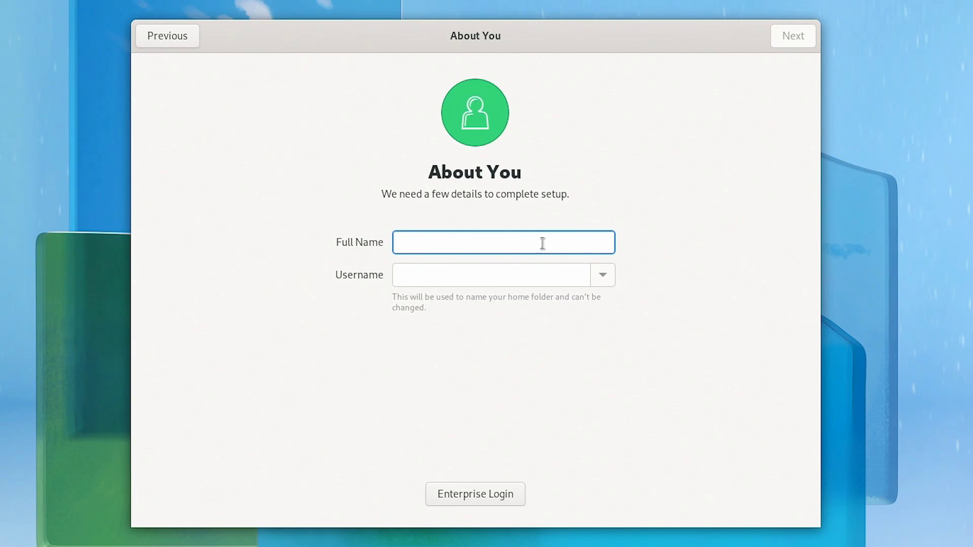
- Enter the account's full name and username, then set and confirm the password
type("ExplainingComputers")
key("Tab")
type("ec")
key("Return")
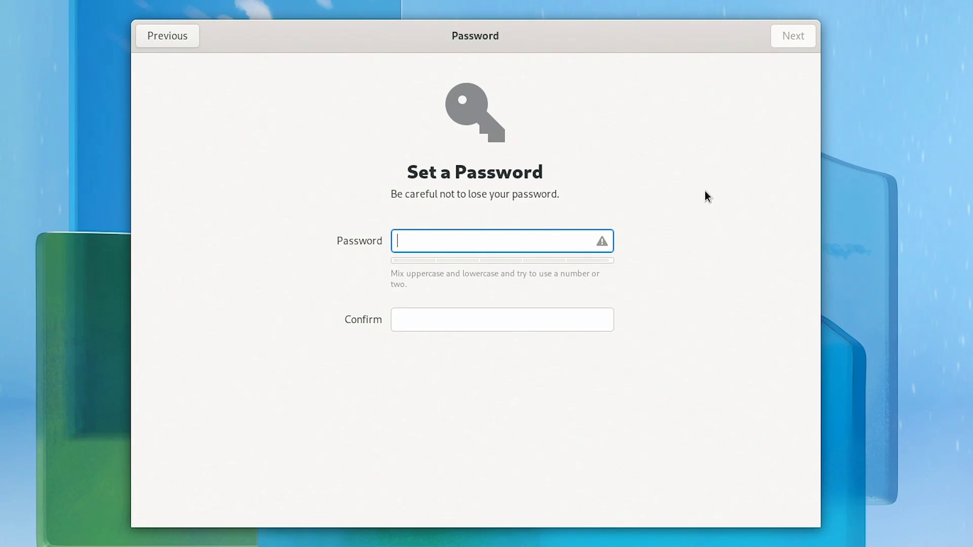
type("***********")
key("Tab")
type("***********")
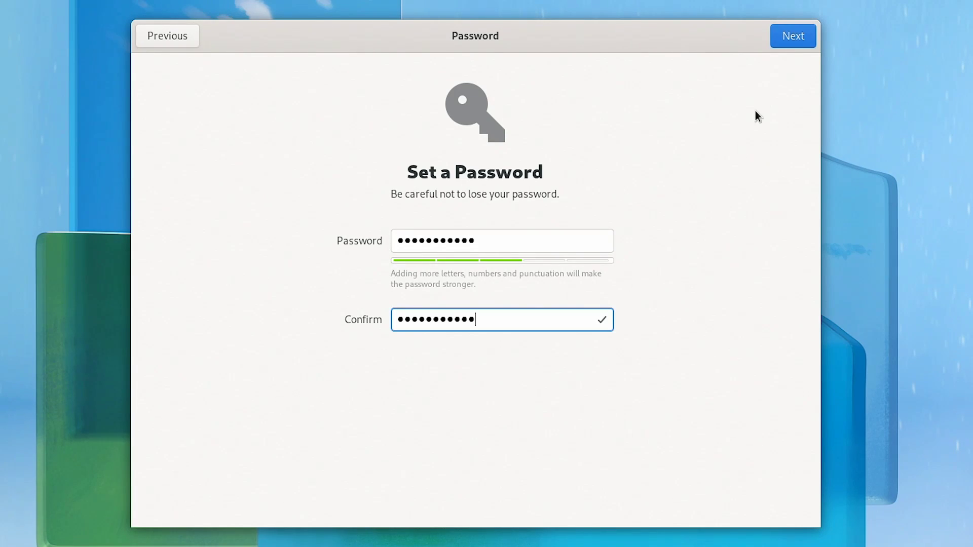
left_click(793, 35)
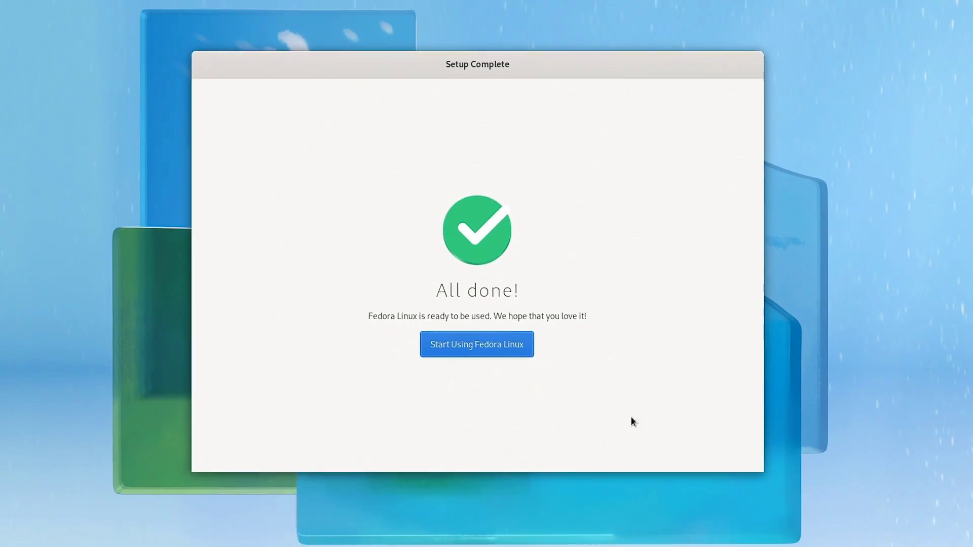
- Start using Fedora Linux and decline the Welcome to GNOME 42 tour with No Thanks
left_click(478, 335)
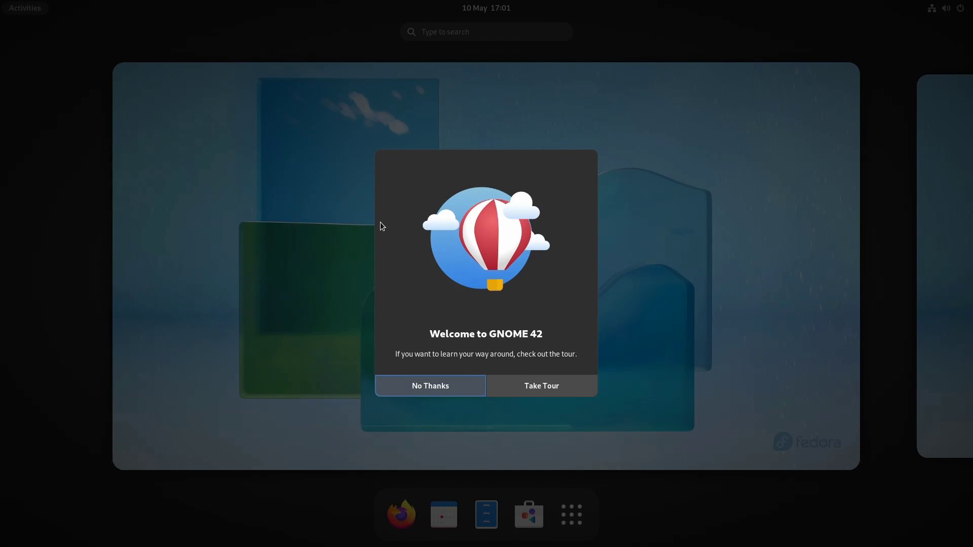
left_click(426, 387)
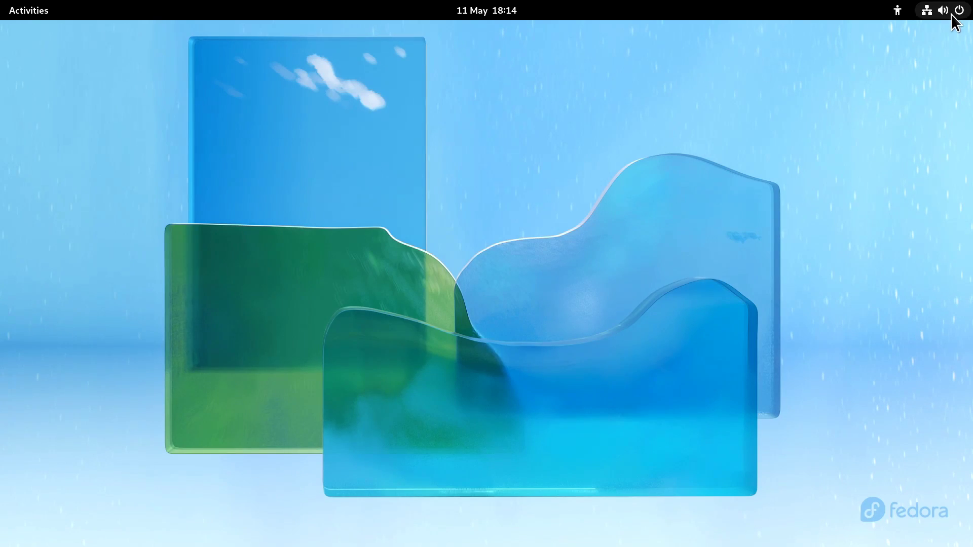
- Open Settings' Appearance page, switch to the Dark style, then back to Light
left_click(952, 14)
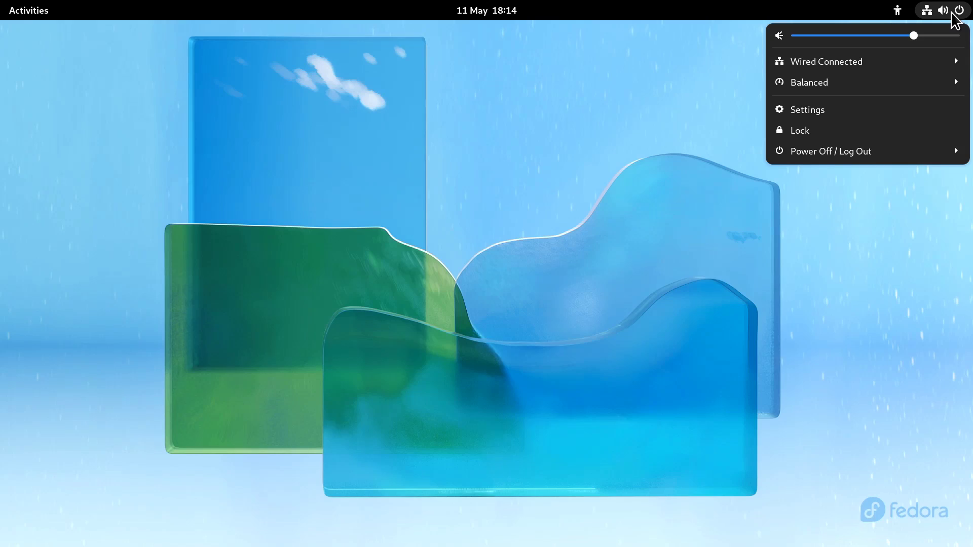
left_click(859, 106)
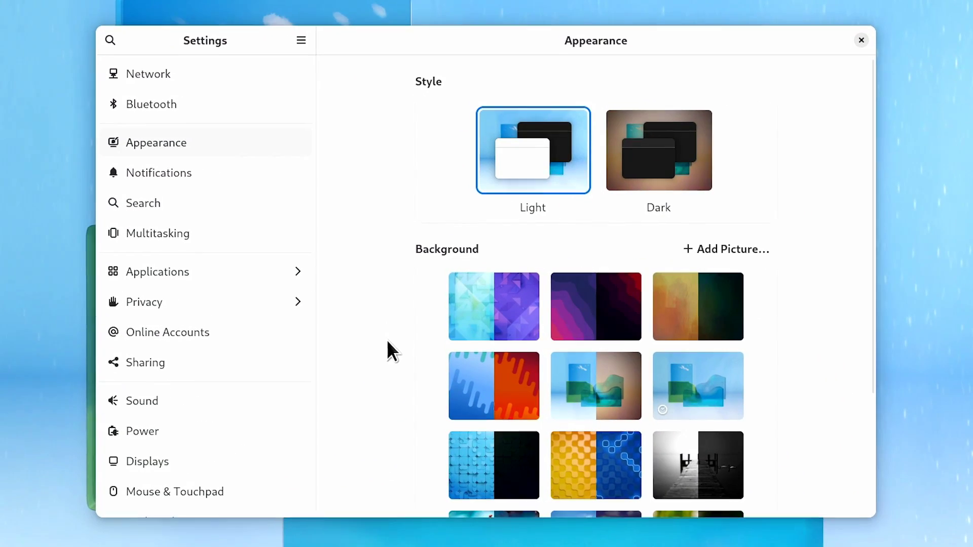
left_click(662, 148)
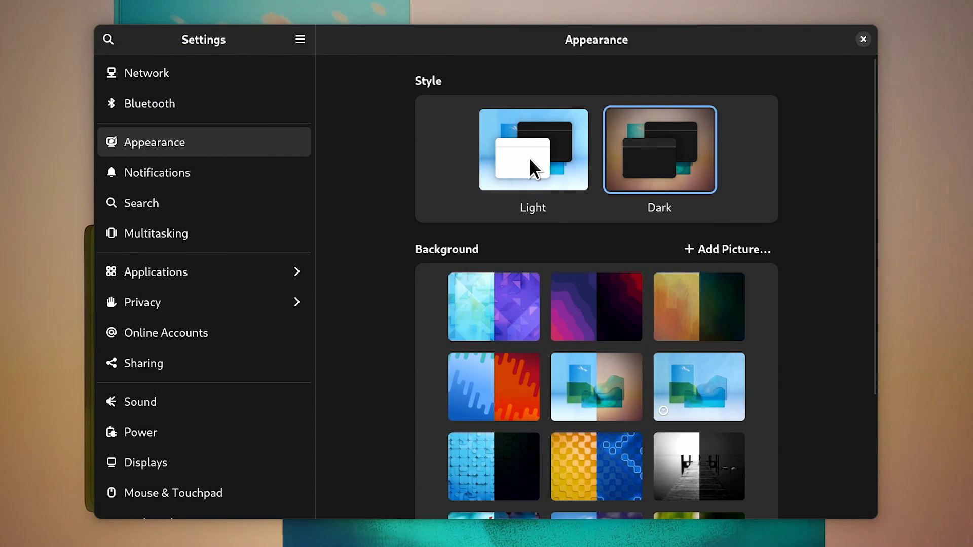
left_click(530, 159)
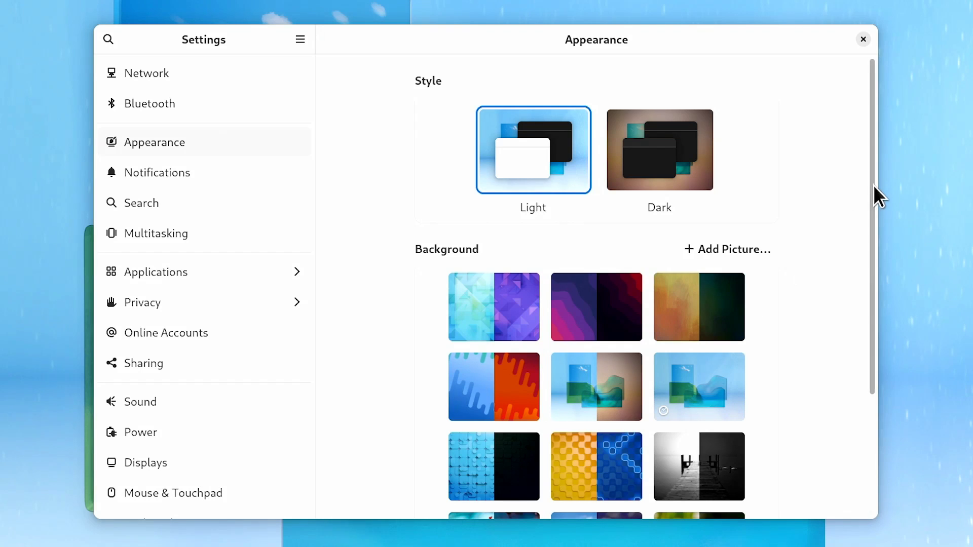
left_click_drag(871, 185, 829, 174)
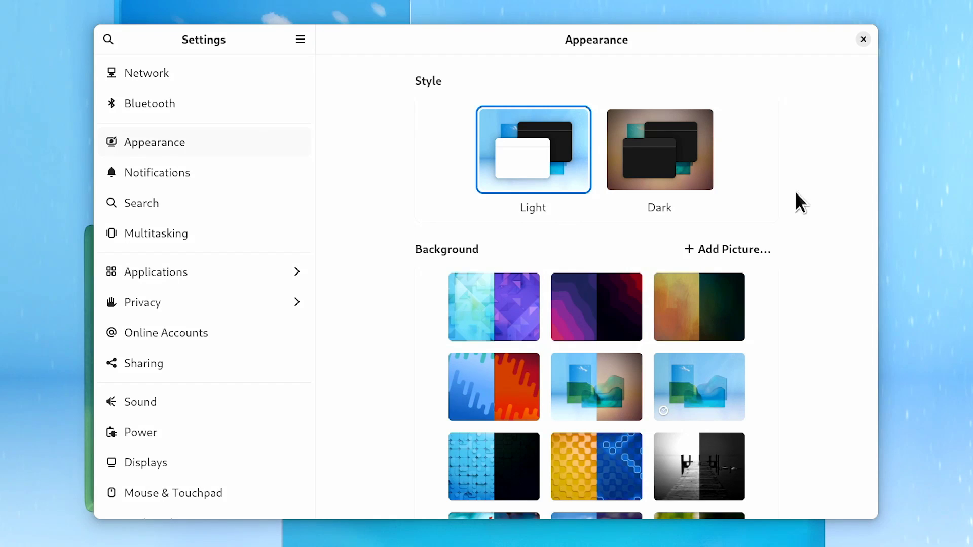
- Apply a 200% display scale in Displays, then revert it to 100%
left_click(192, 461)
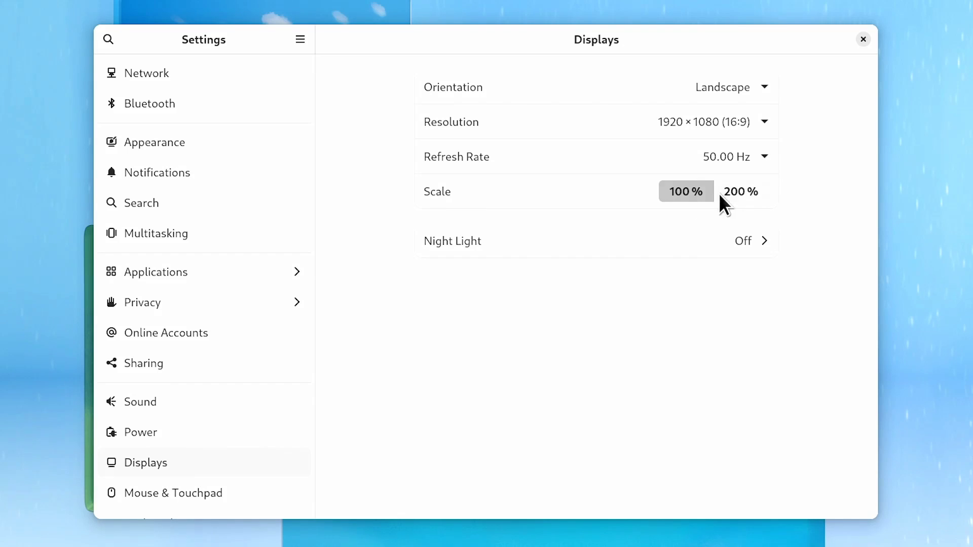
left_click(749, 193)
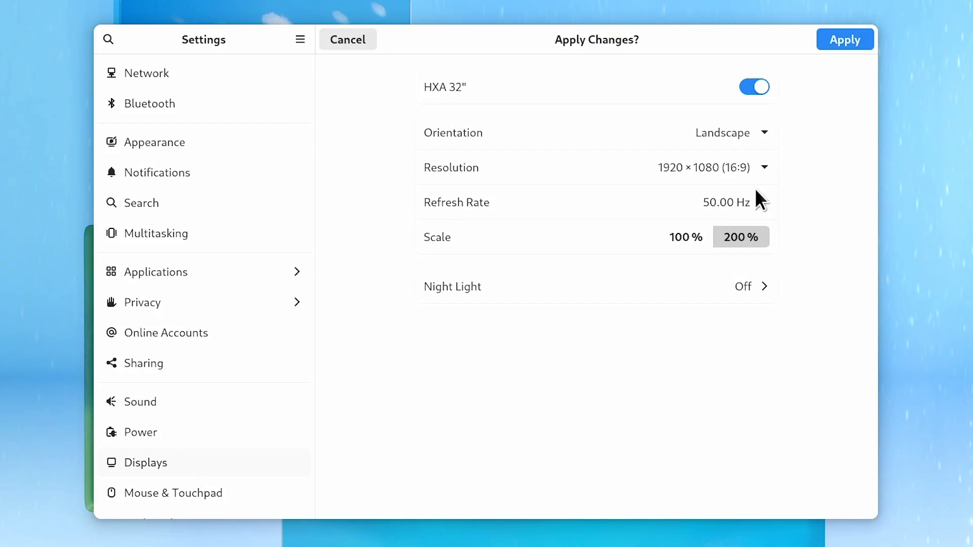
left_click(844, 41)
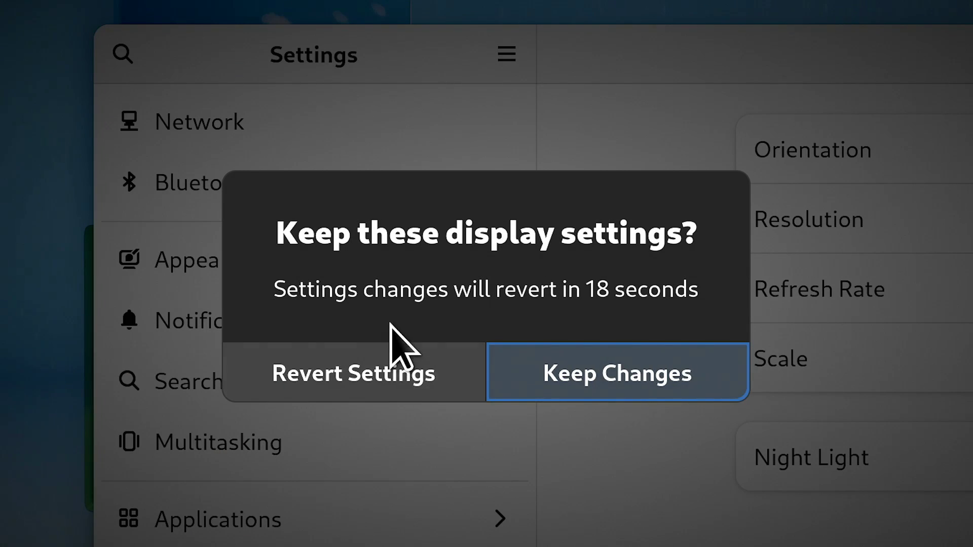
left_click(372, 384)
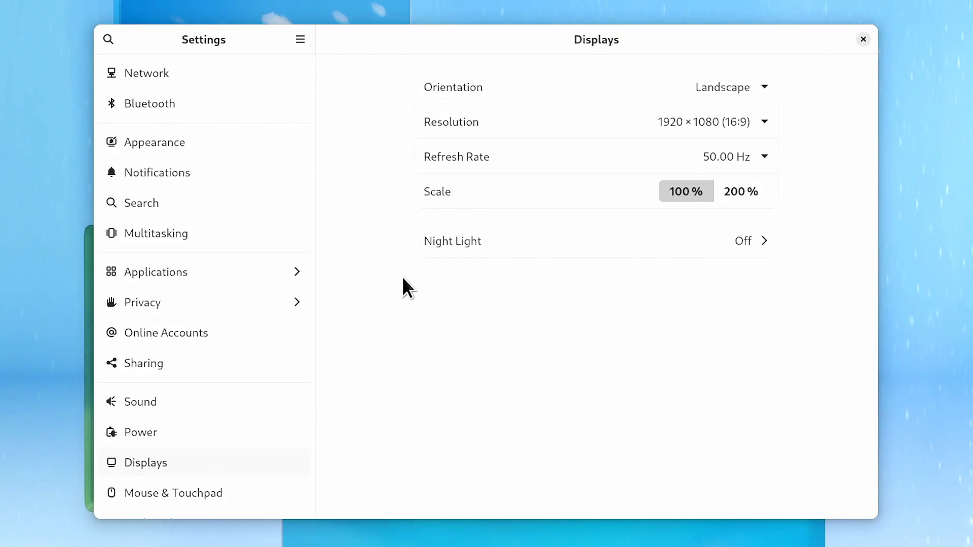
- In Accessibility, switch Large Text off and back on, then view and close the Cursor Size choices
left_click_drag(305, 199, 303, 355)
left_click(203, 409)
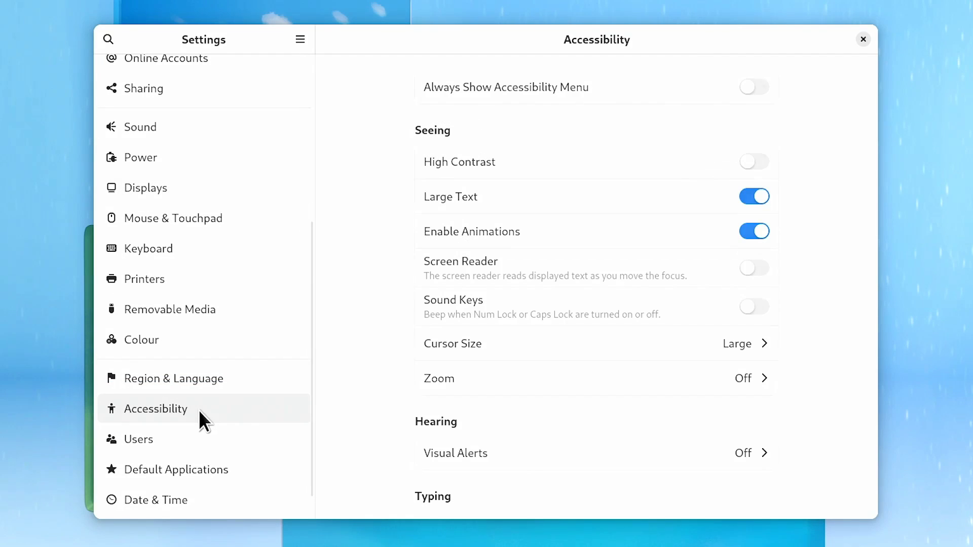
left_click(747, 197)
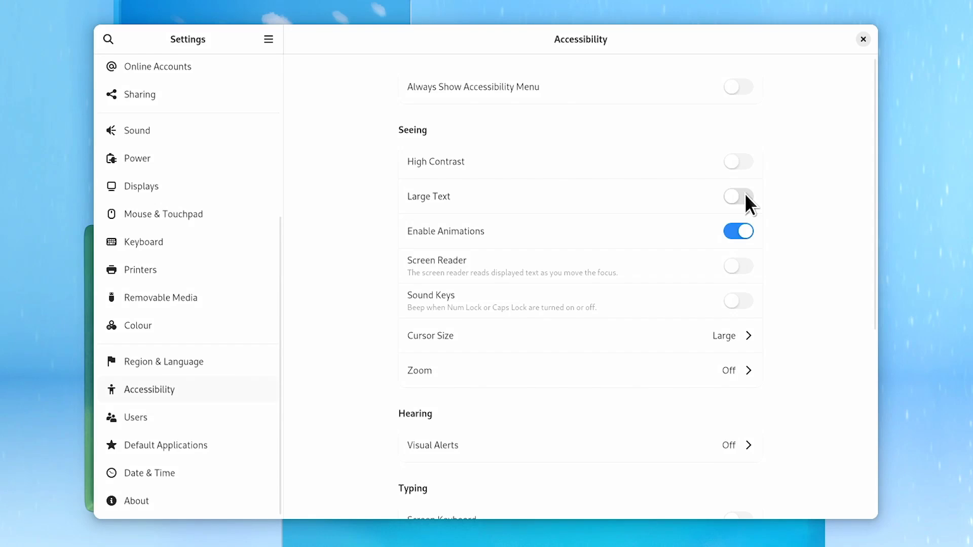
left_click(745, 197)
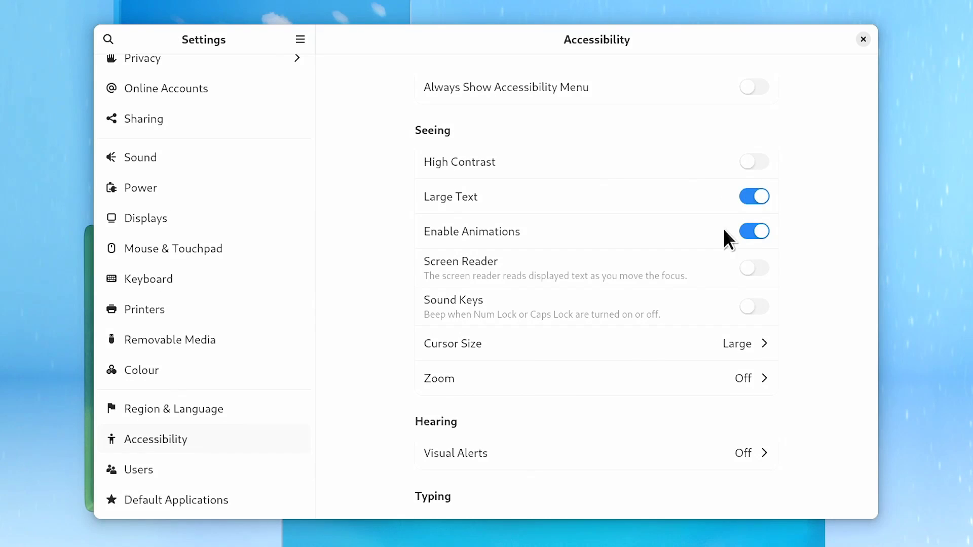
left_click(638, 346)
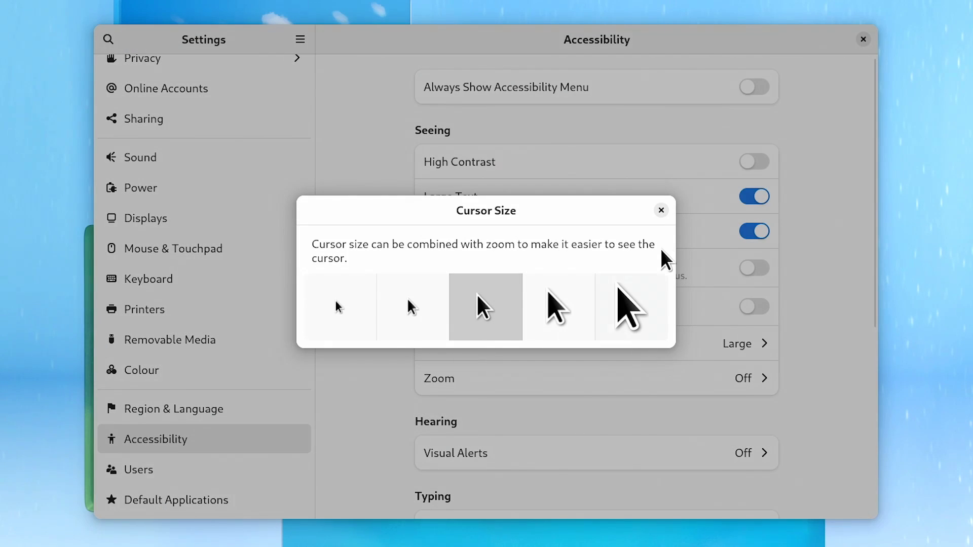
left_click(662, 210)
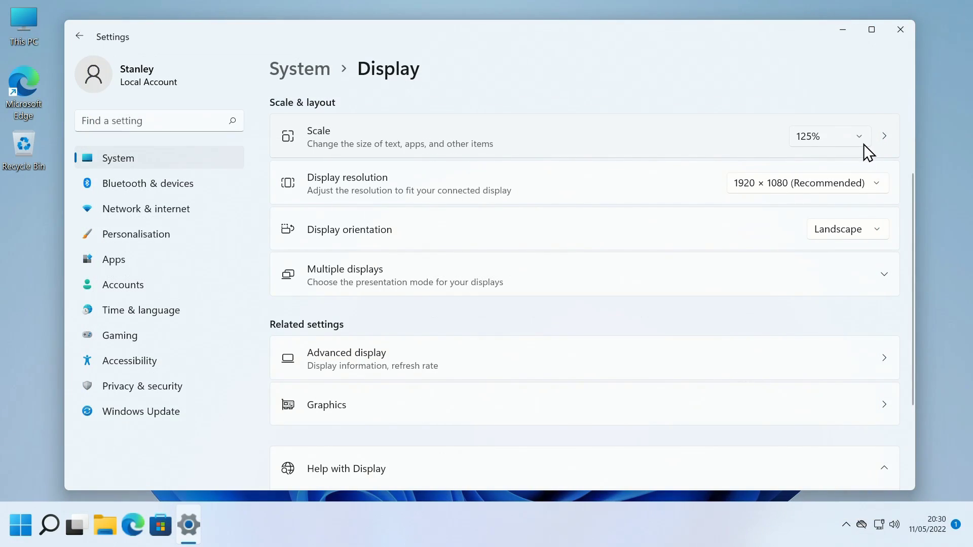
- Set the Windows display scale to 150% and increase the text size to 130%
left_click(864, 143)
left_click(857, 157)
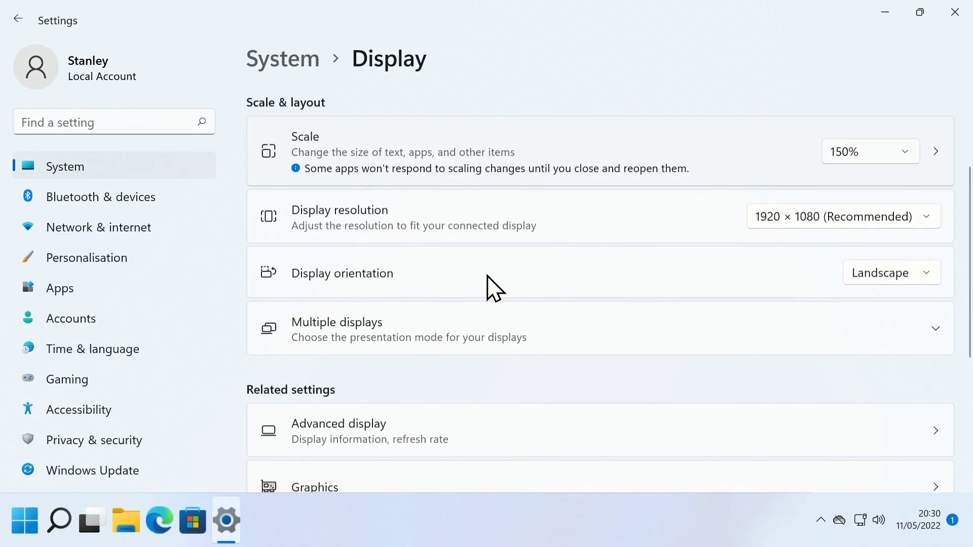
left_click(122, 418)
left_click(645, 147)
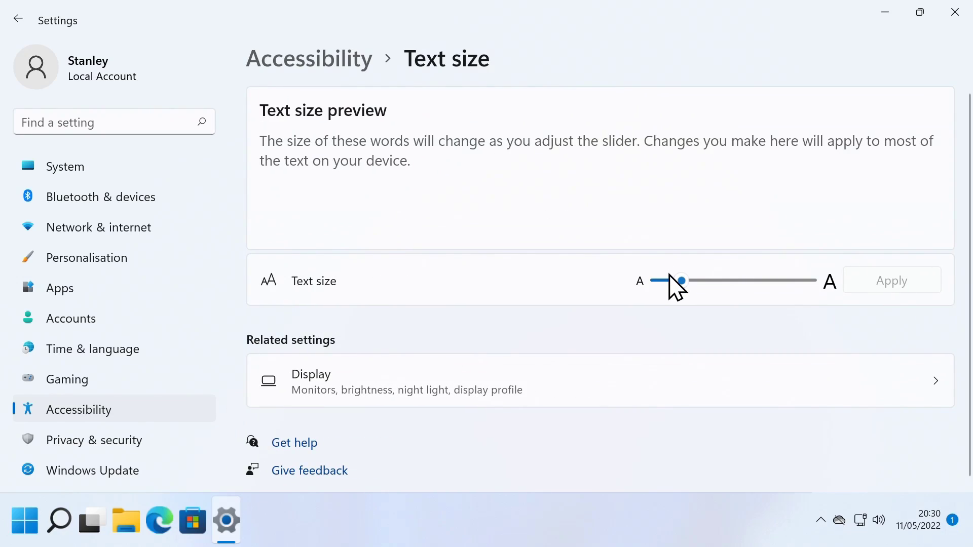
left_click_drag(670, 276, 690, 278)
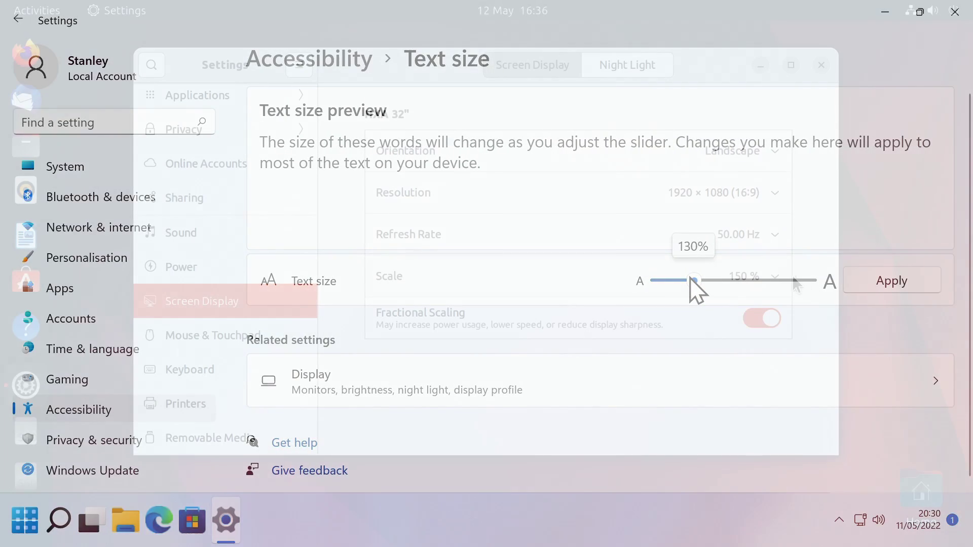
left_click(774, 277)
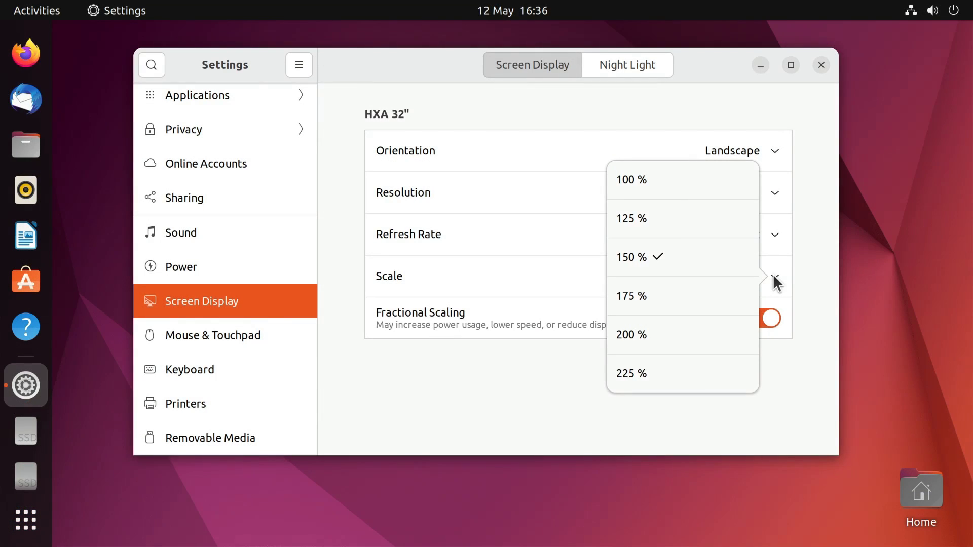
- Choose 150% in Ubuntu's Scale dropdown, keeping fractional scaling on
left_click(739, 261)
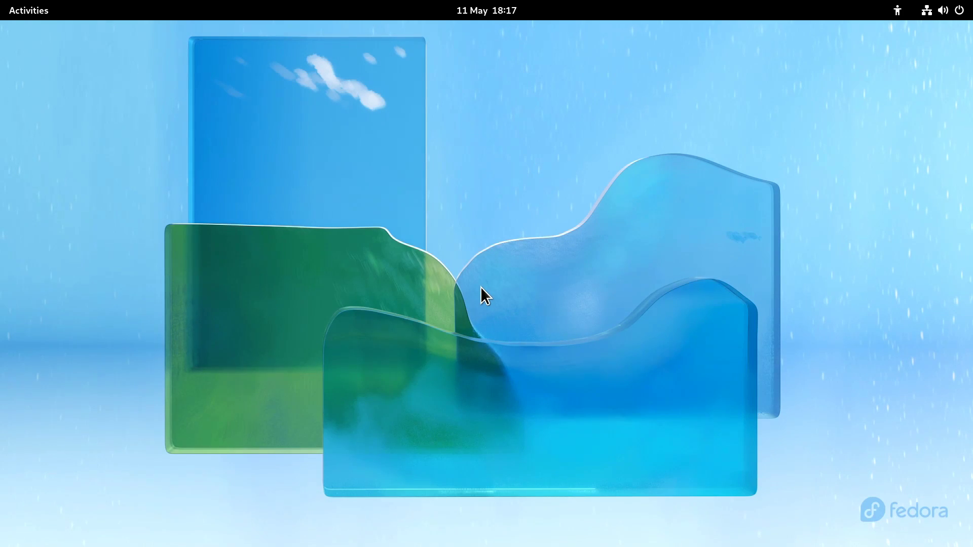
- Open Files at the Home folder and launch Calculator from the application grid
left_click(27, 7)
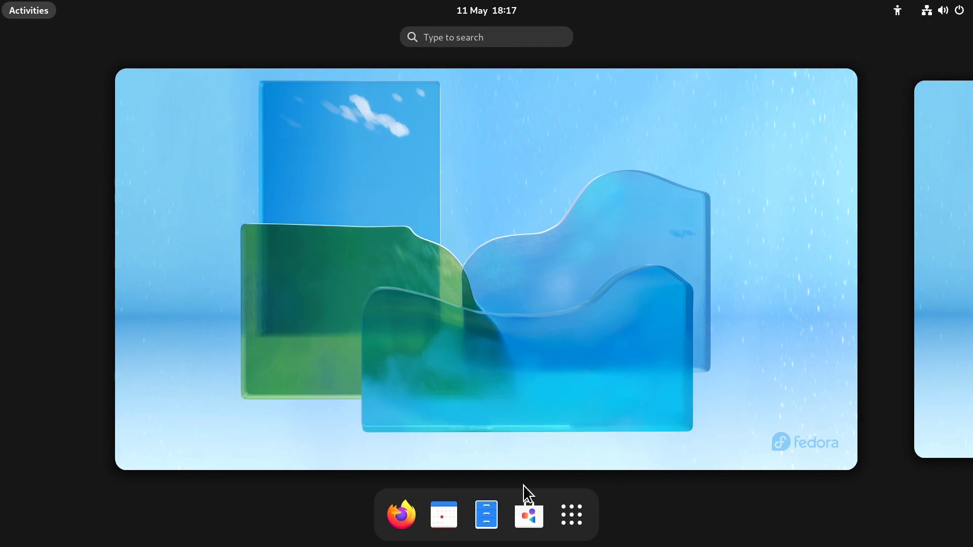
left_click(488, 515)
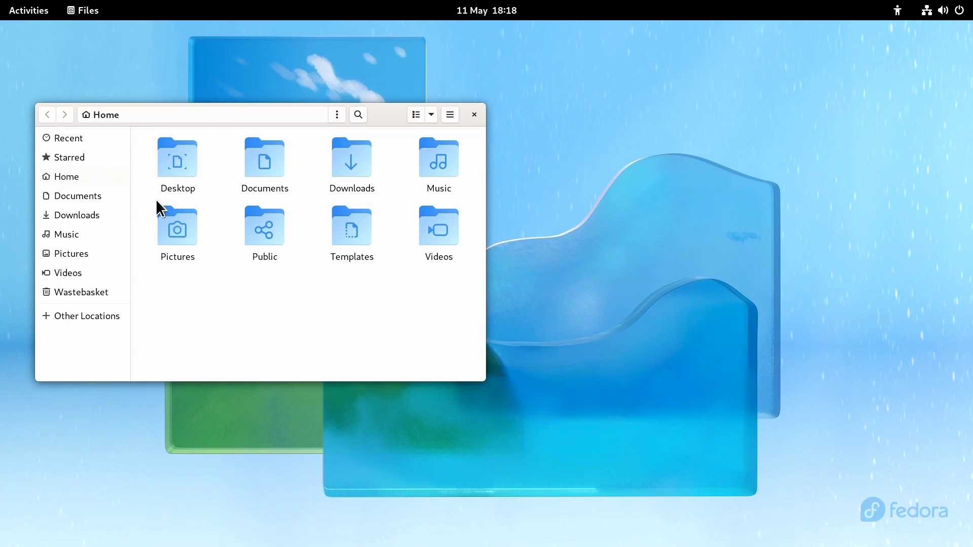
left_click(41, 11)
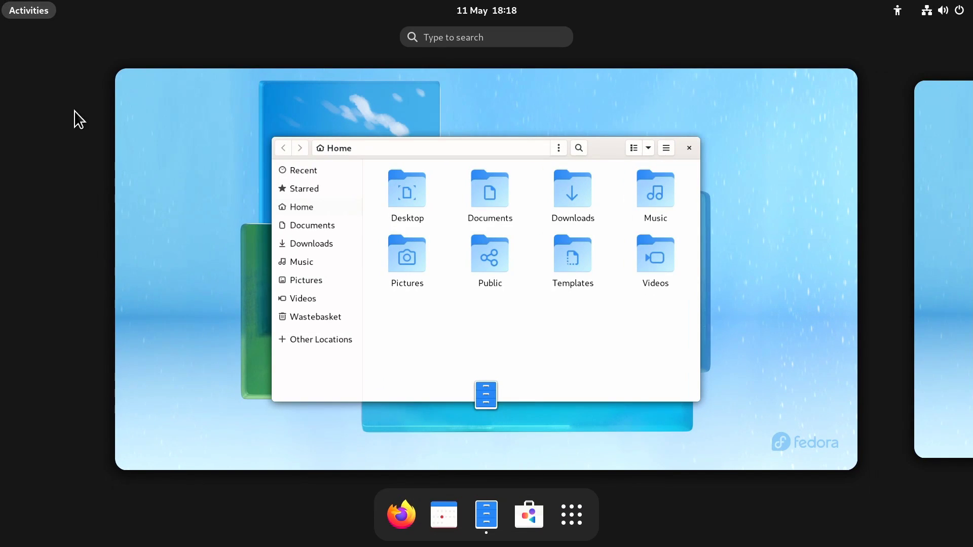
left_click(564, 512)
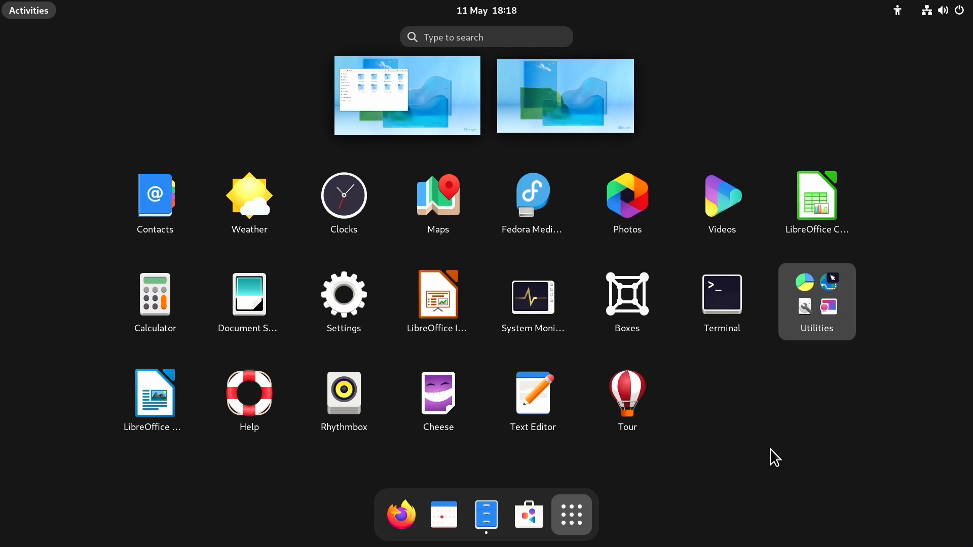
left_click(167, 319)
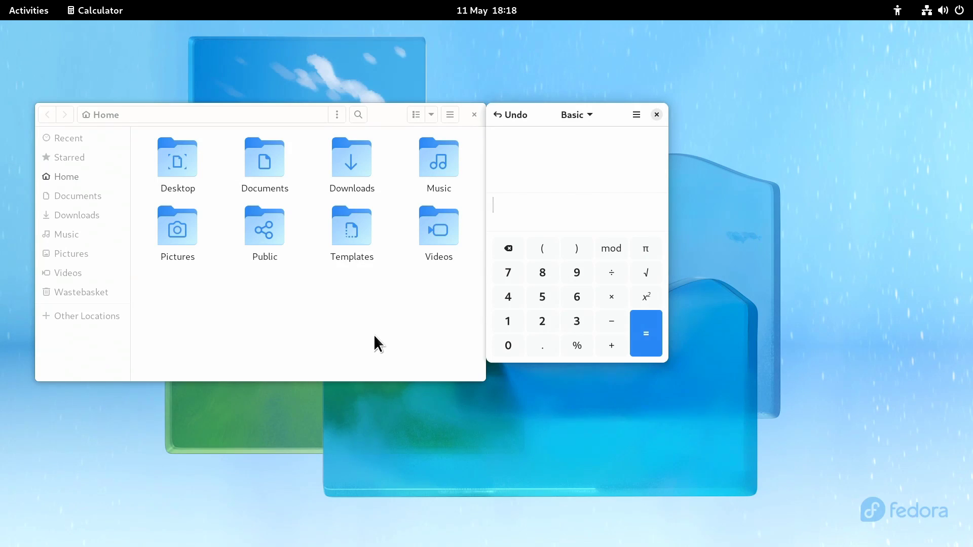
- Reopen the application grid, then return to the desktop
left_click(13, 7)
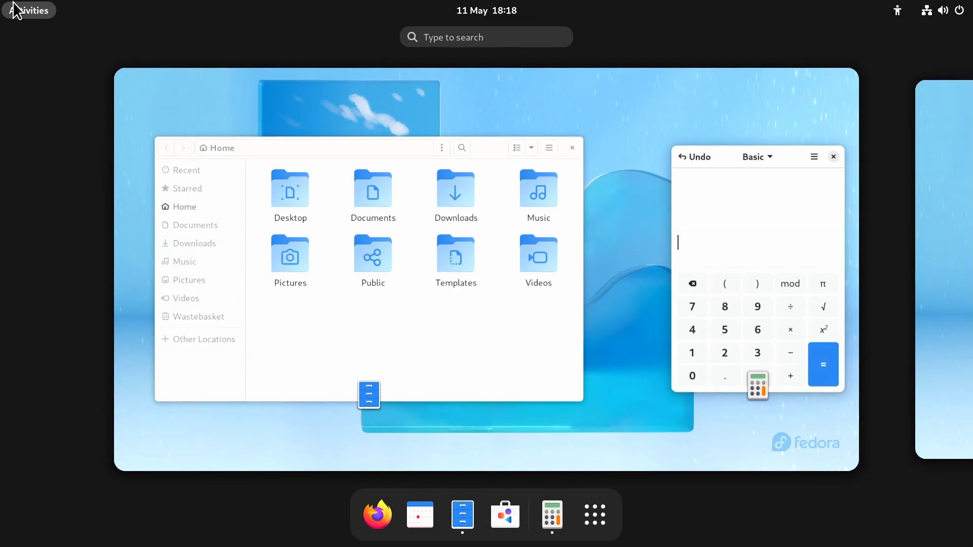
left_click(605, 519)
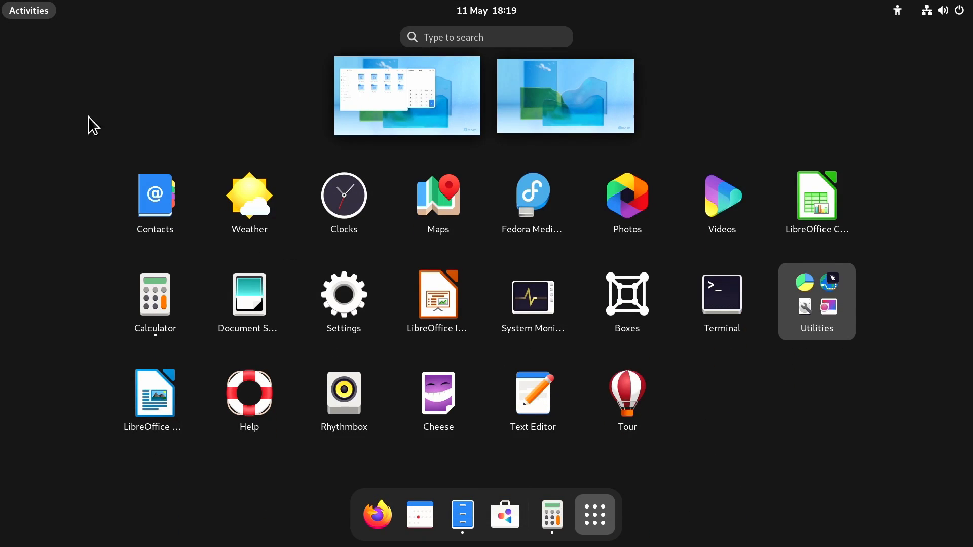
left_click(31, 10)
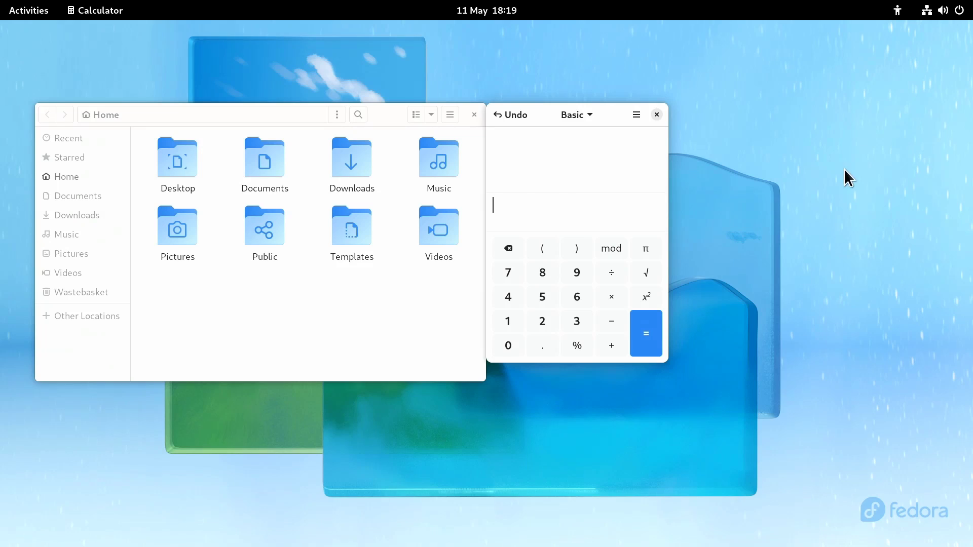
- View the Photos app's right-click menu in the application grid, then return to the desktop
left_click(8, 7)
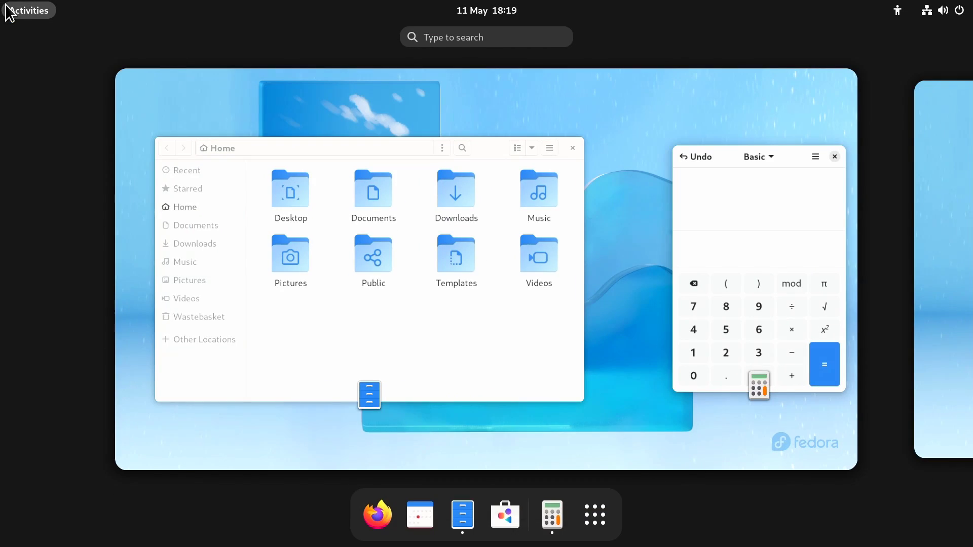
left_click(599, 513)
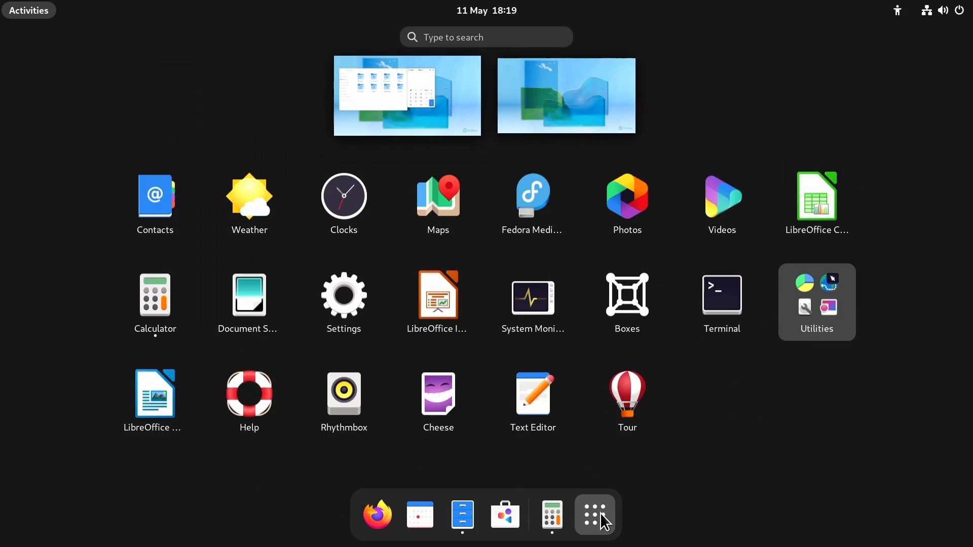
right_click(616, 196)
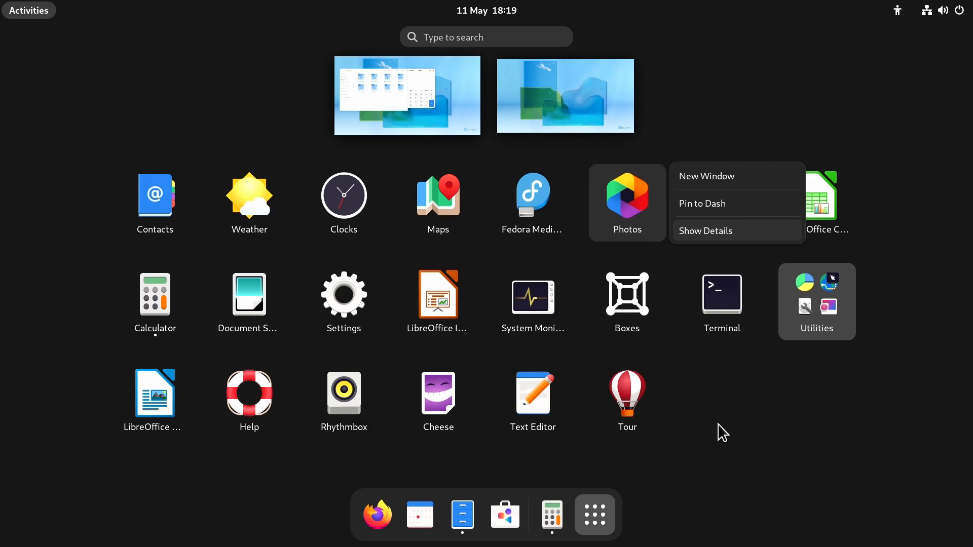
left_click(12, 9)
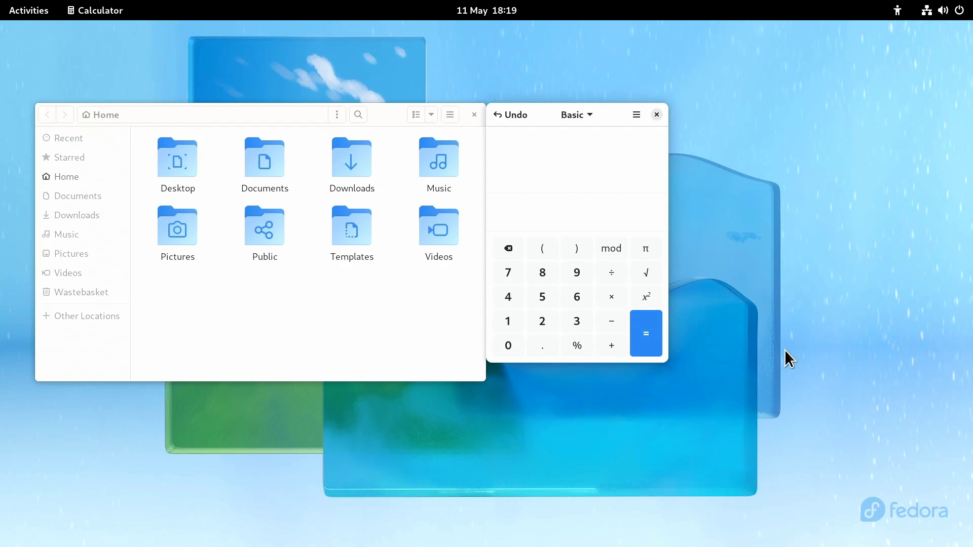
- Close Calculator and Files, then launch LibreOffice Writer by searching 'libr'
left_click(657, 114)
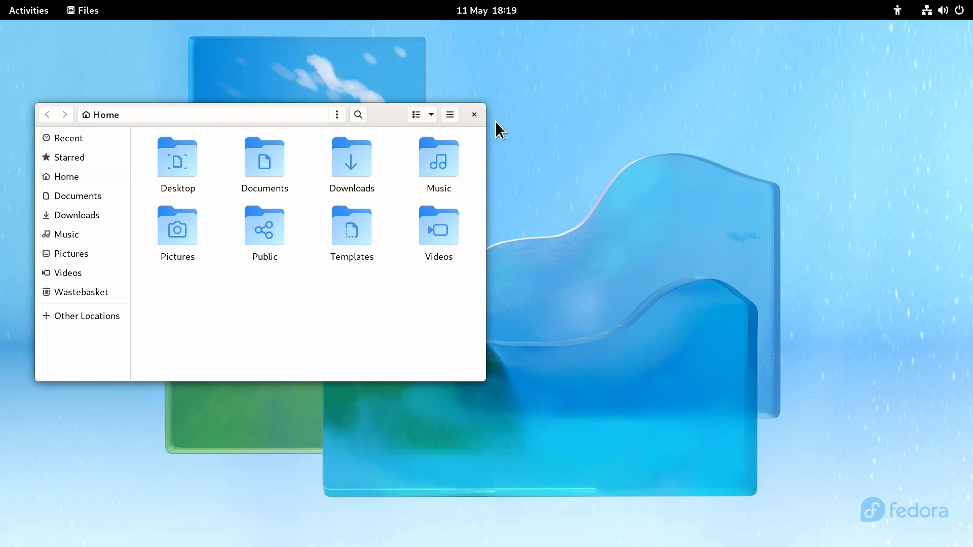
left_click(475, 115)
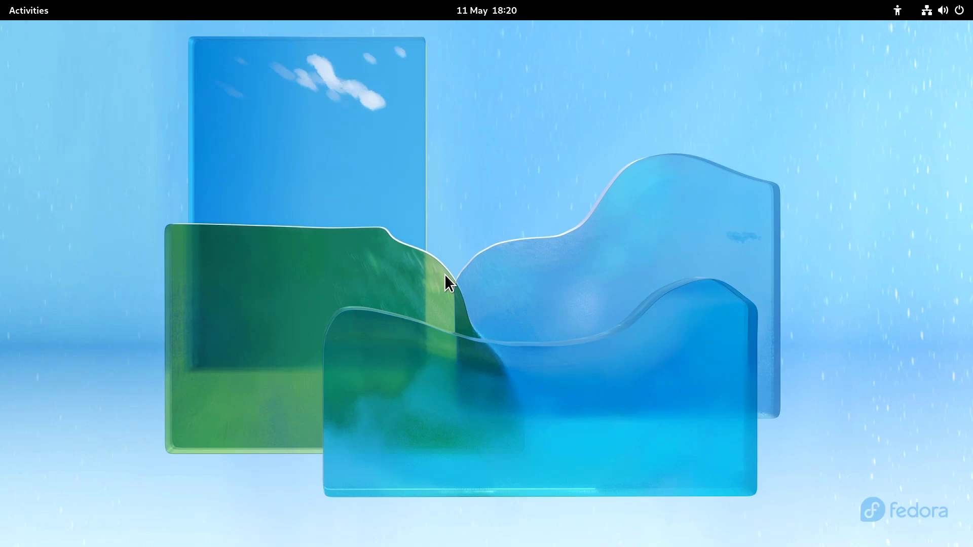
key("super")
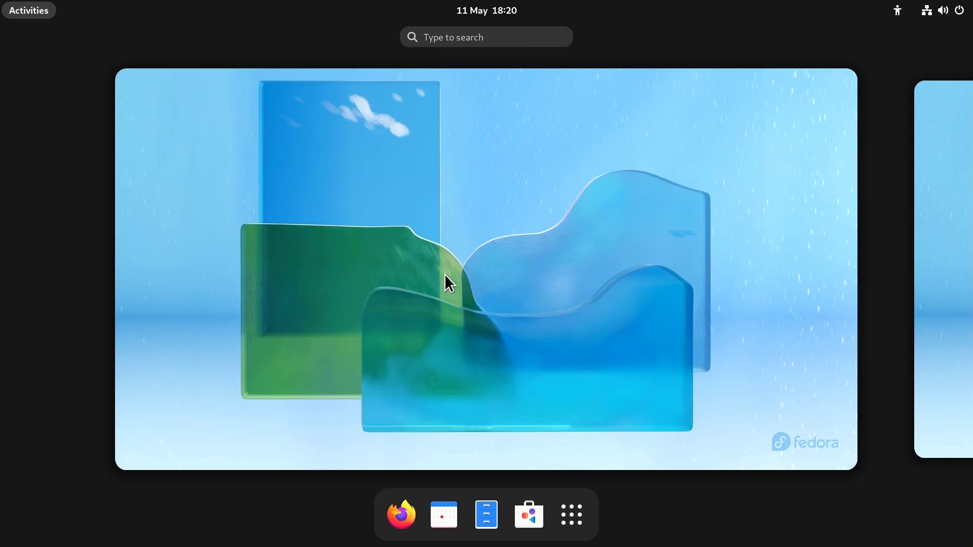
type("libr")
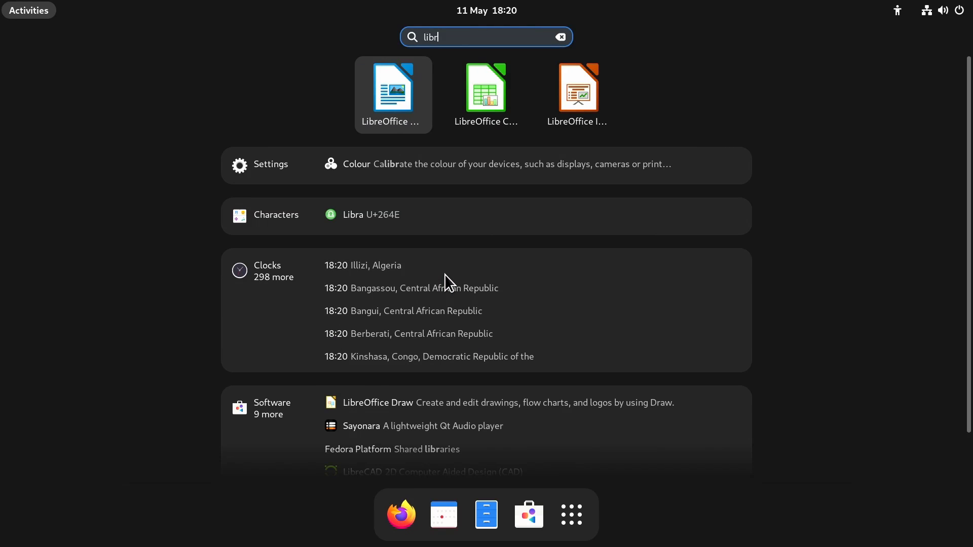
key("Right")
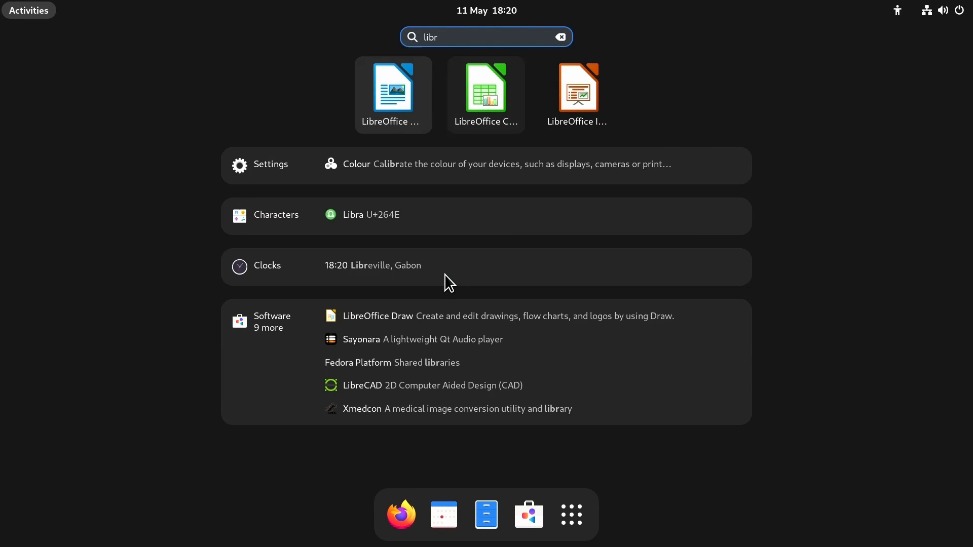
key("Left")
key("Return")
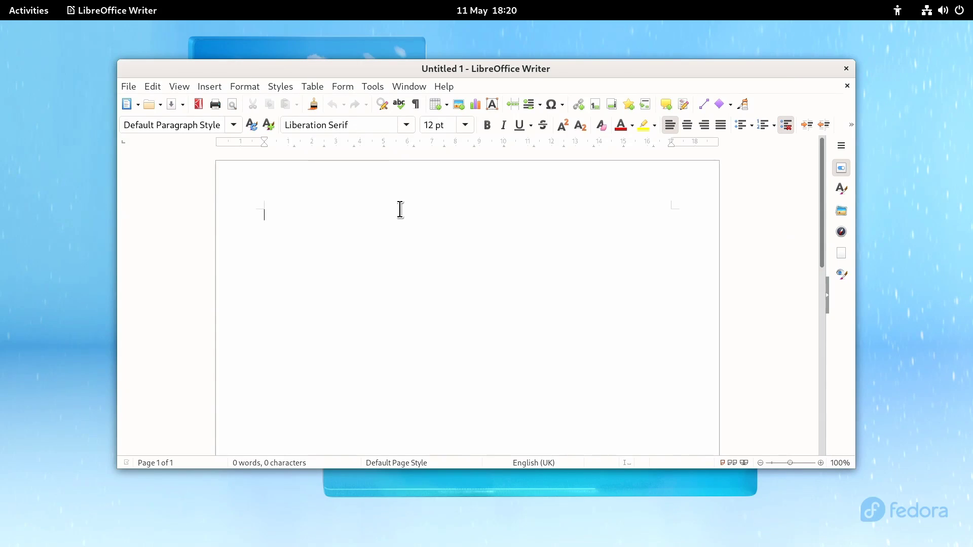
right_click(215, 66)
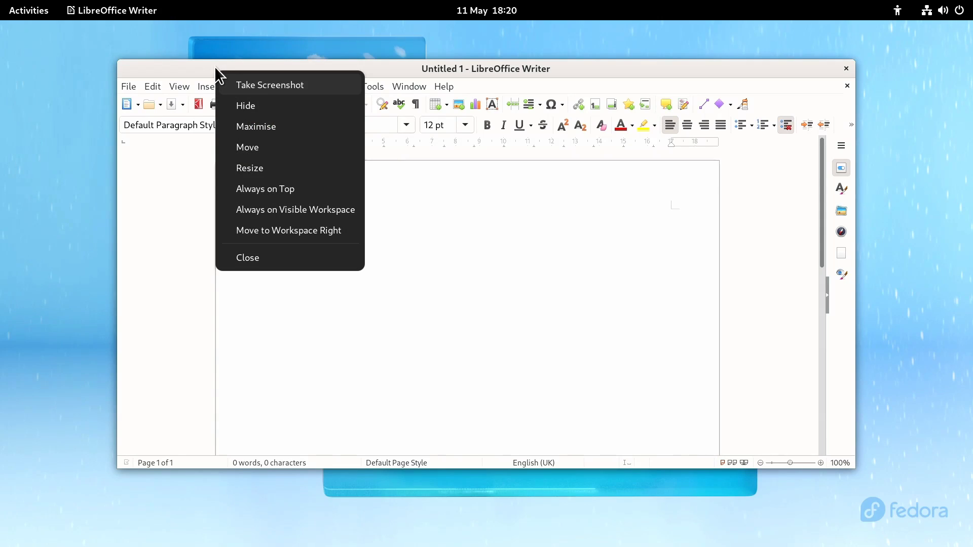
left_click(275, 128)
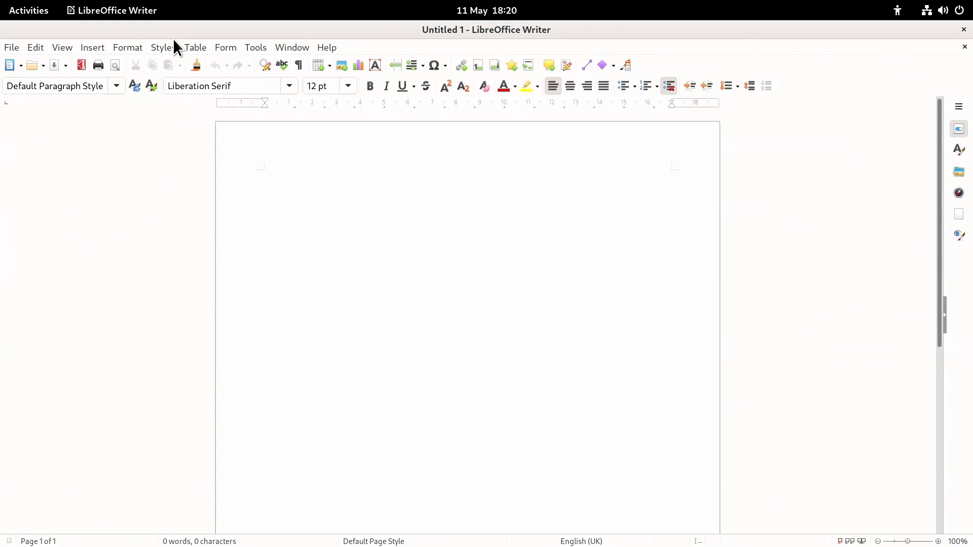
right_click(163, 26)
left_click(224, 87)
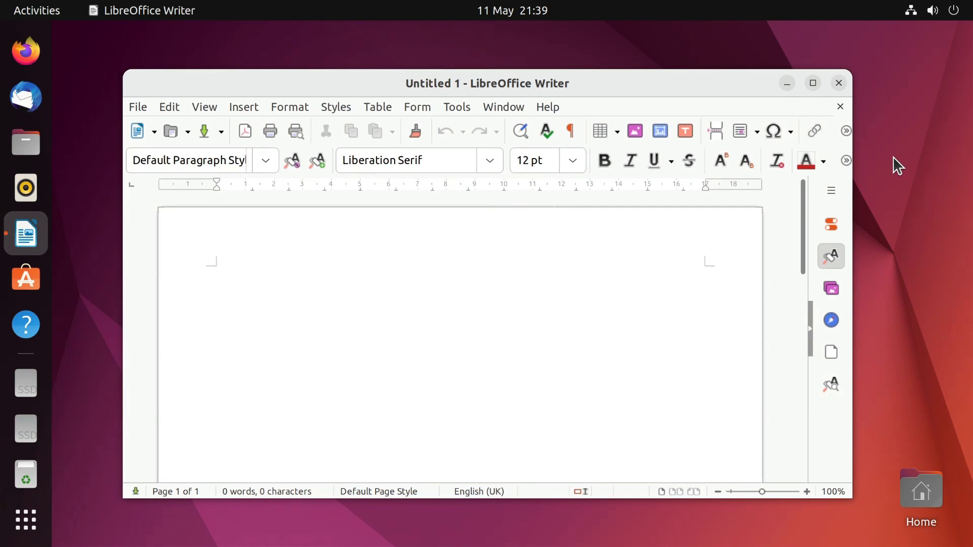
left_click(812, 83)
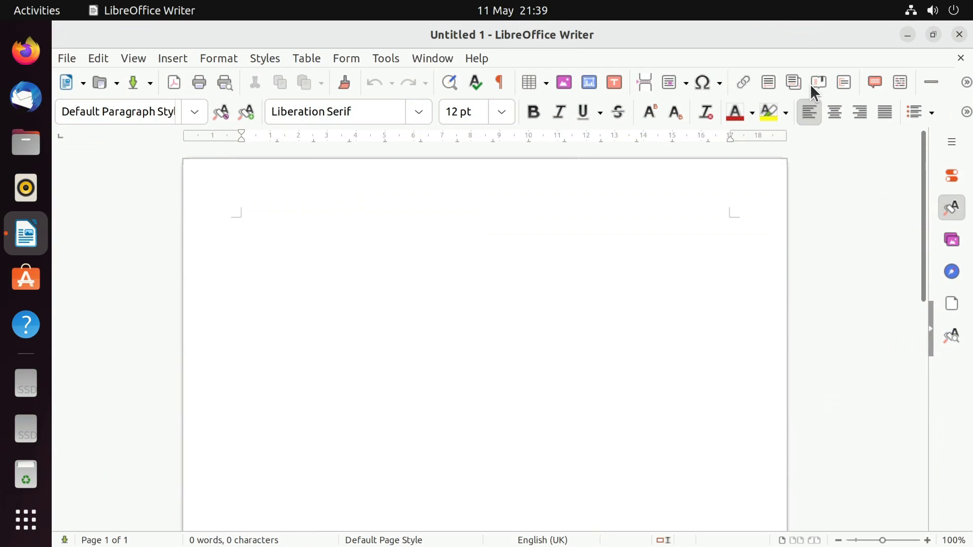
left_click(933, 34)
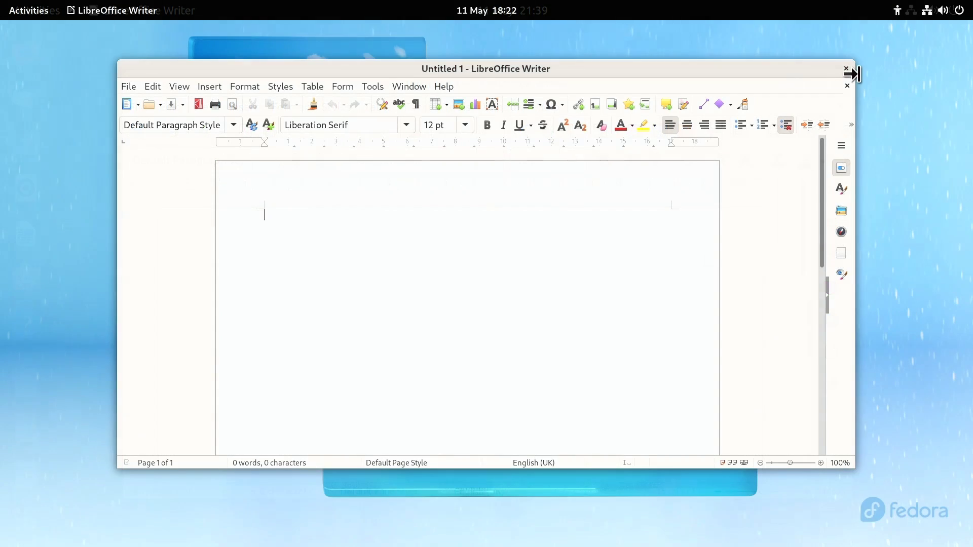
- Close the blank Untitled 1 Writer document
left_click(849, 71)
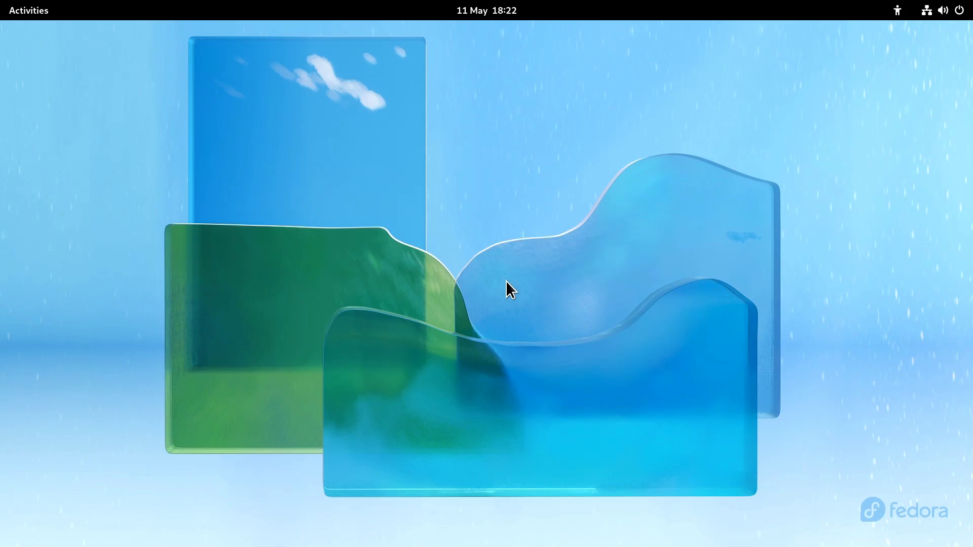
- Open GNOME Software and browse the Create category
left_click(31, 9)
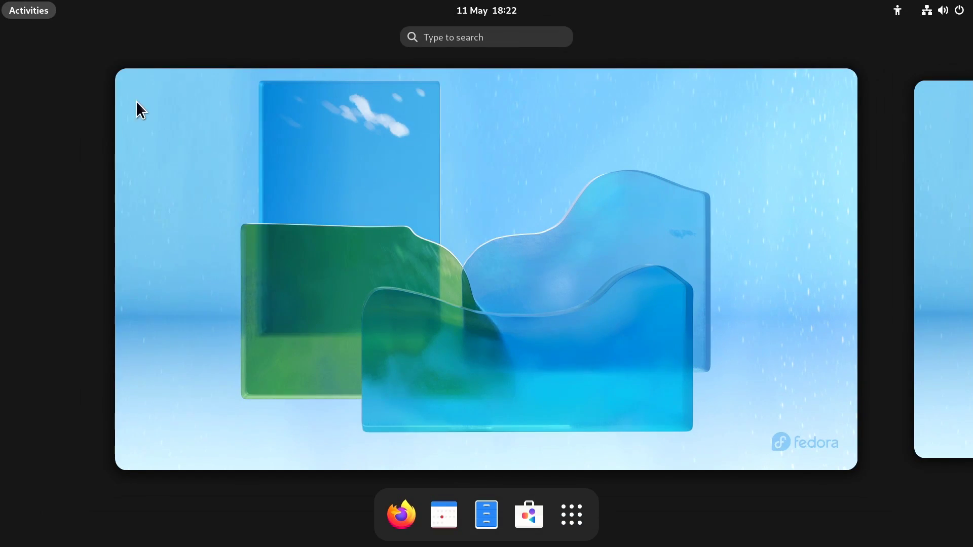
left_click(528, 508)
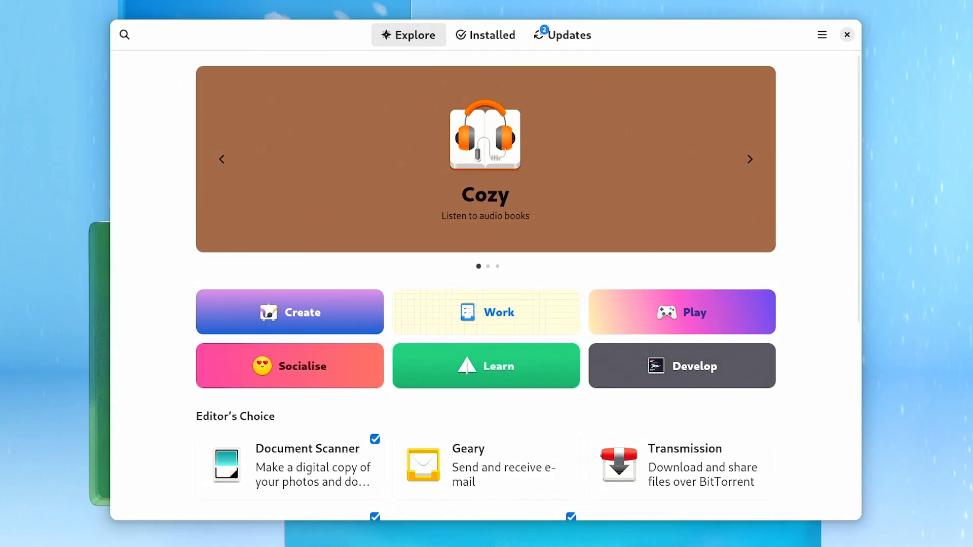
left_click(320, 329)
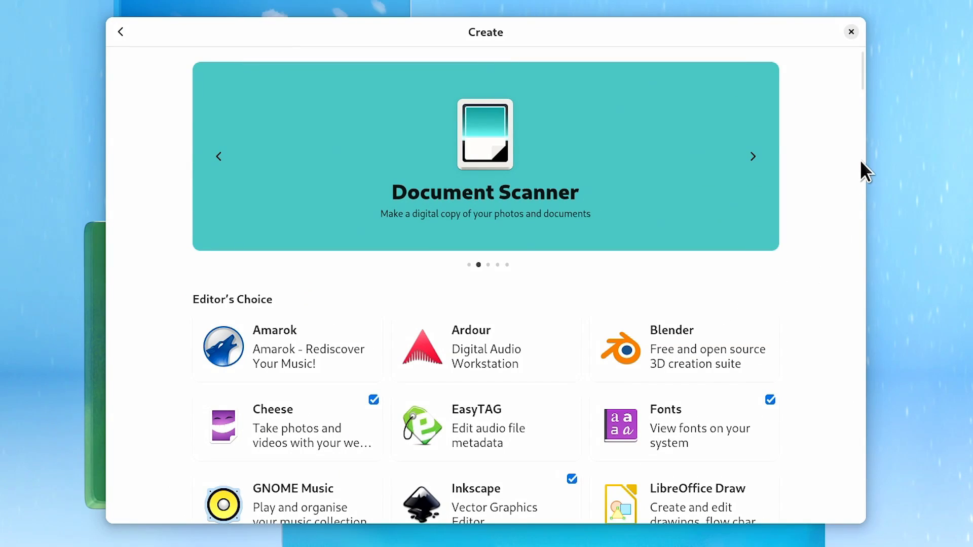
left_click_drag(859, 73, 860, 91)
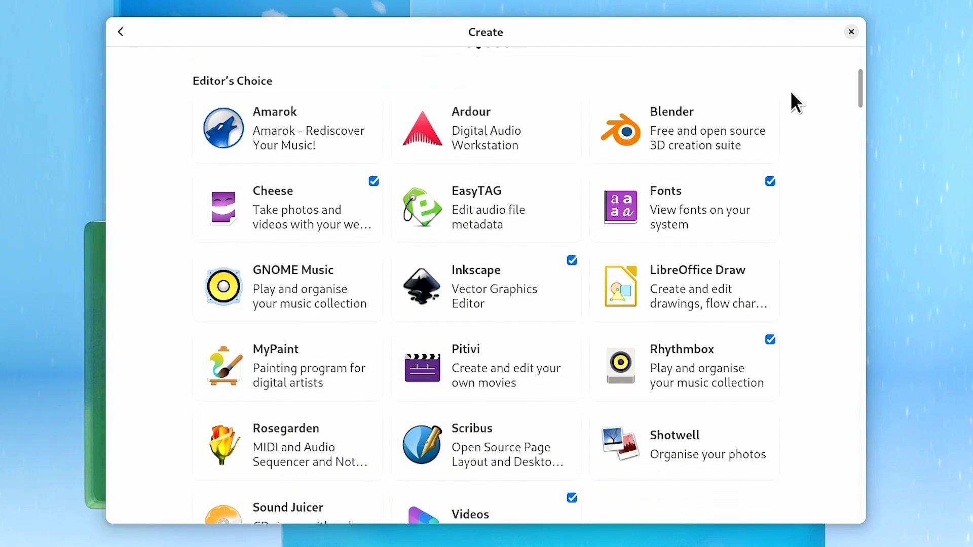
- Install MyPaint and launch it
left_click(278, 354)
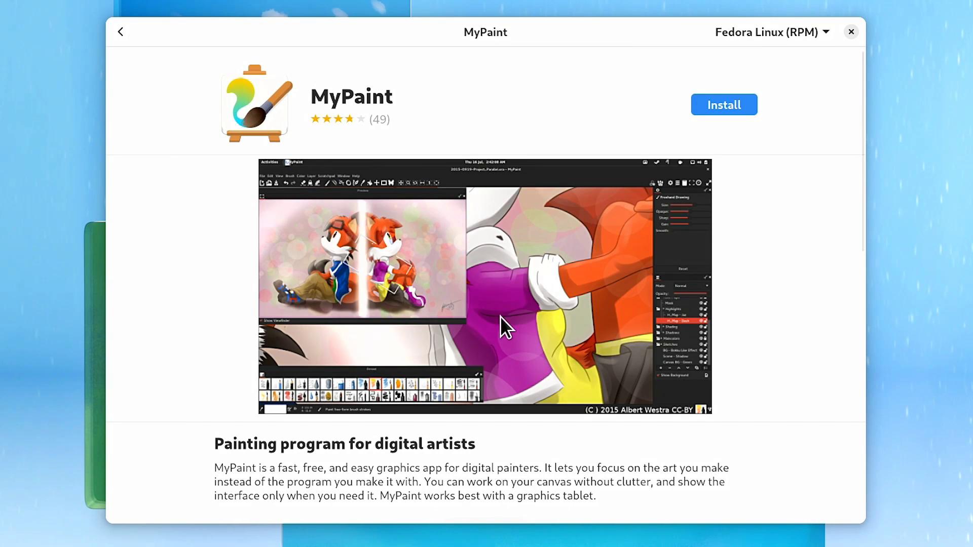
left_click(717, 104)
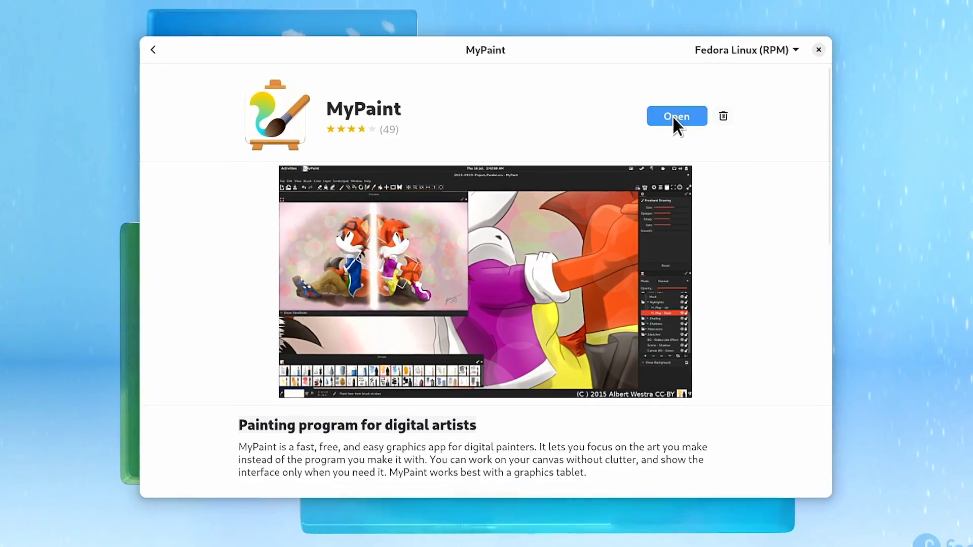
left_click(675, 116)
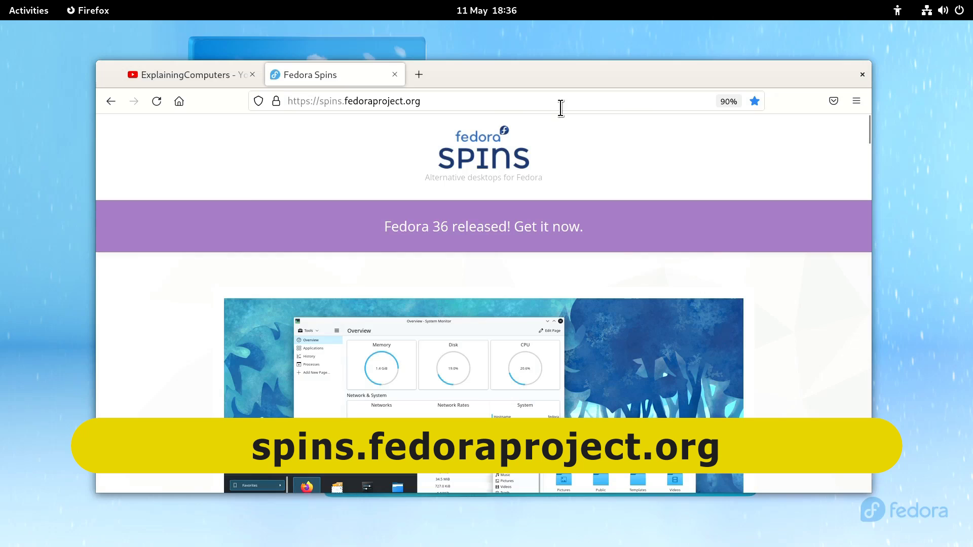
- Maximise Firefox and scroll through the KDE Plasma, Xfce, Cinnamon, LXDE, SOAS and i3 spins
left_click_drag(547, 75, 541, 4)
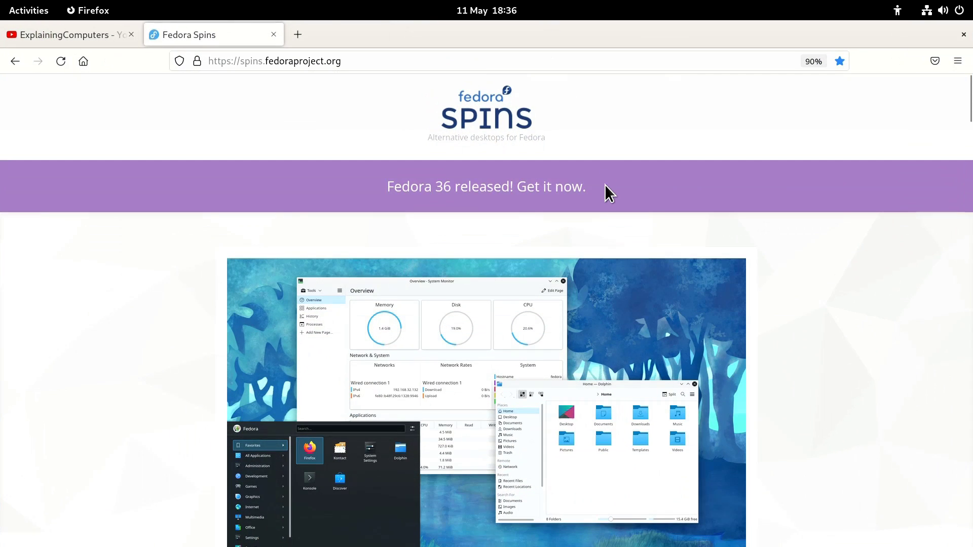
scroll(701, 371, "down", 3)
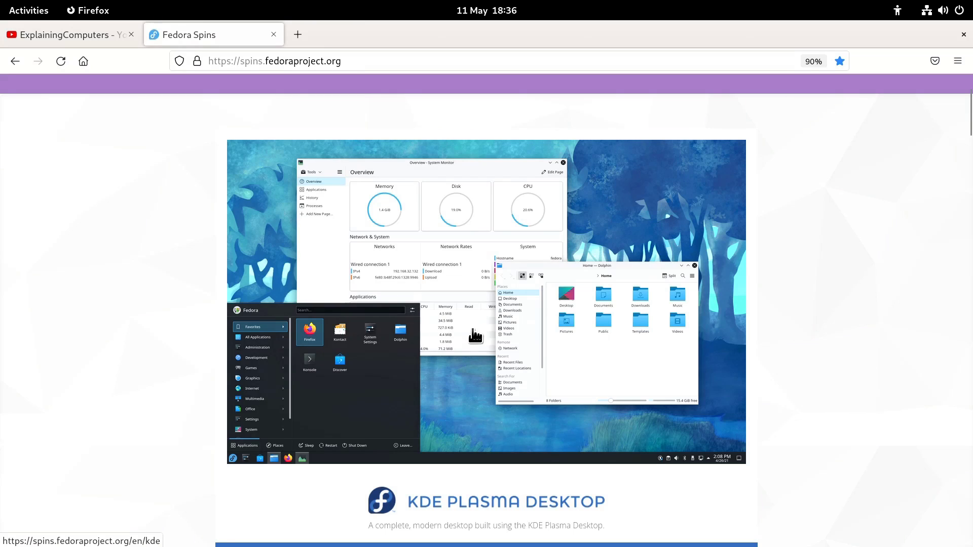
scroll(475, 334, "down", 11)
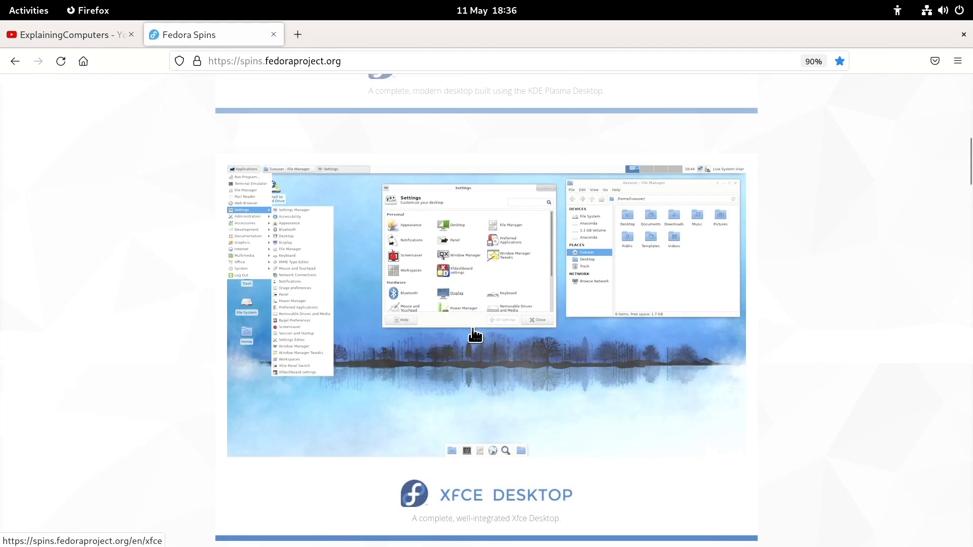
scroll(578, 348, "down", 9)
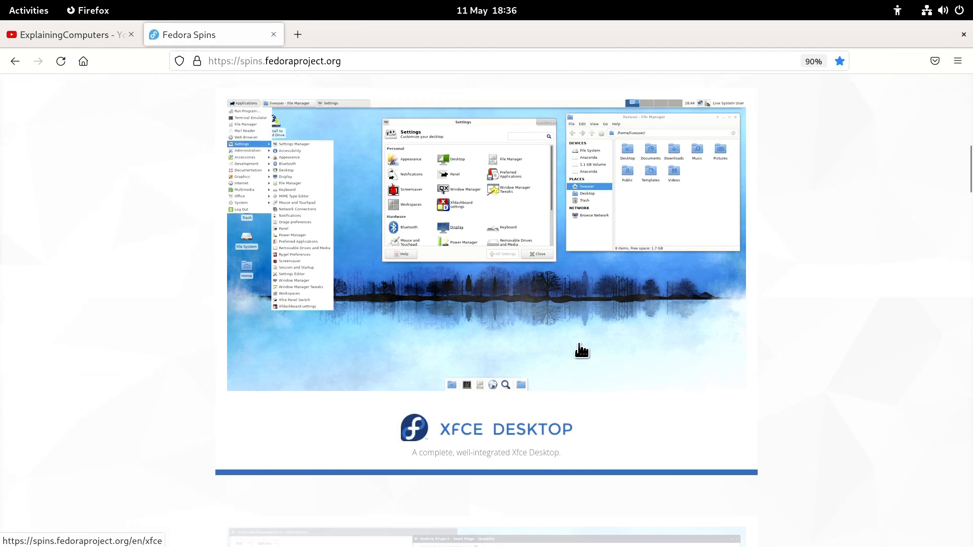
scroll(581, 349, "down", 3)
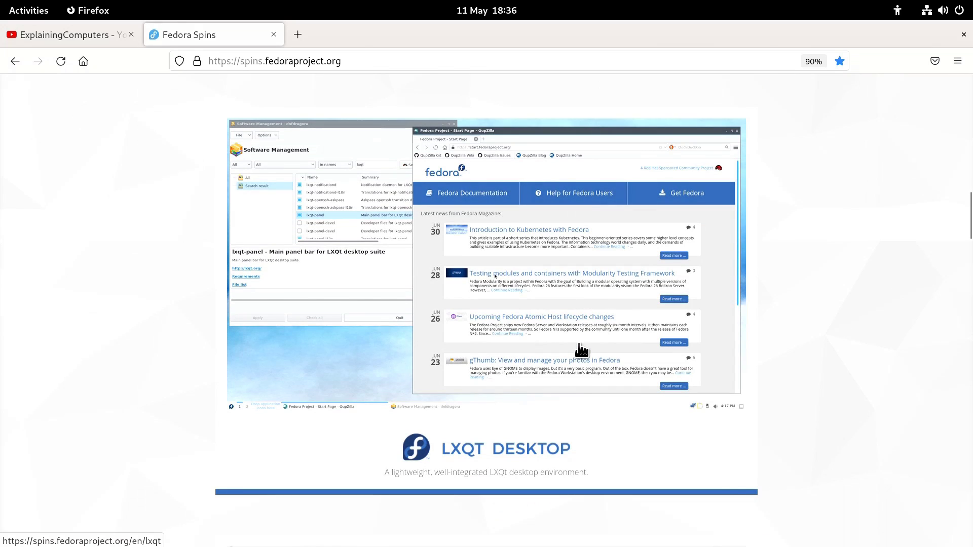
scroll(581, 349, "down", 12)
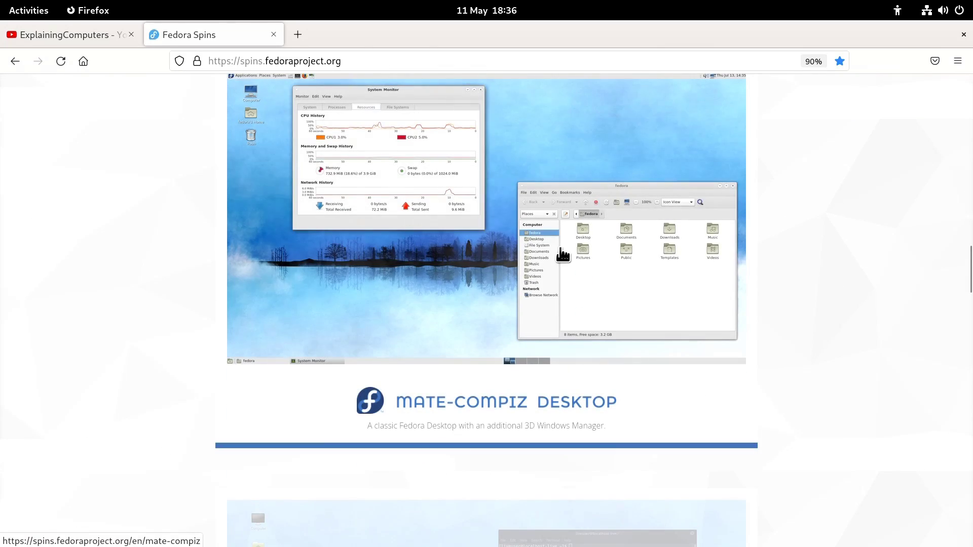
scroll(560, 264, "down", 9)
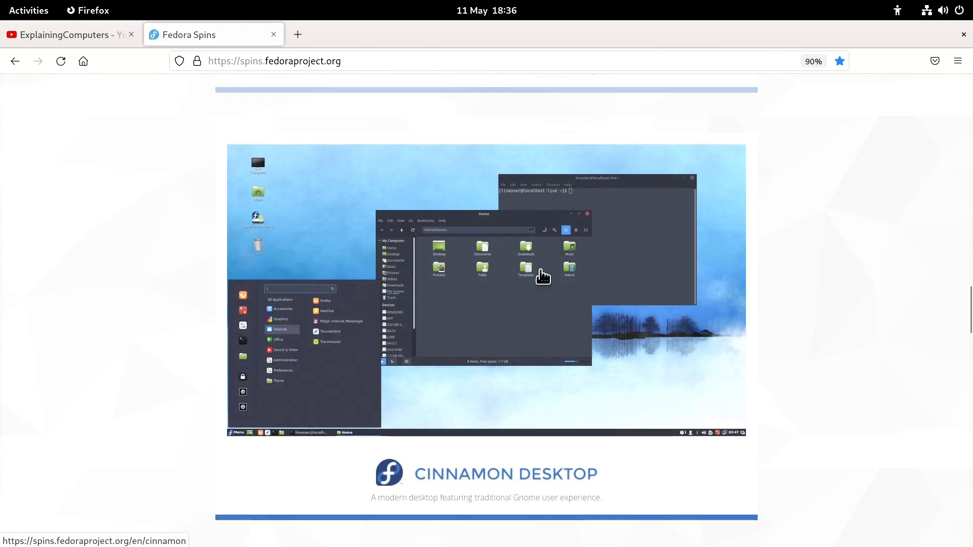
scroll(474, 341, "down", 5)
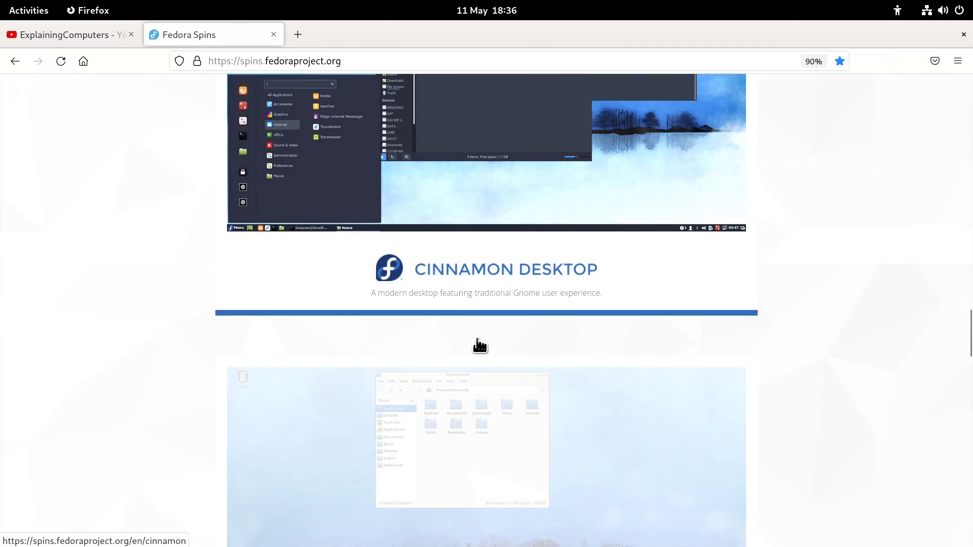
scroll(479, 345, "down", 7)
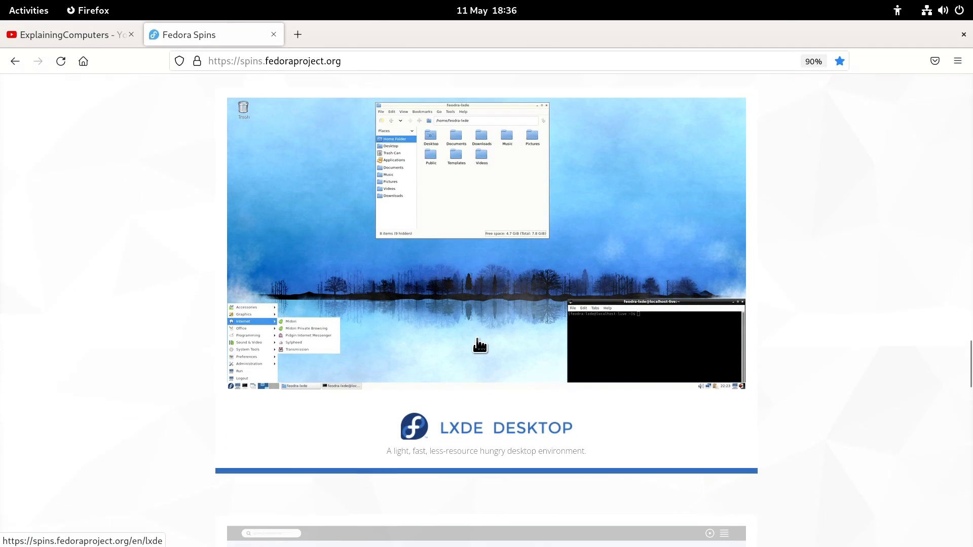
scroll(478, 344, "down", 14)
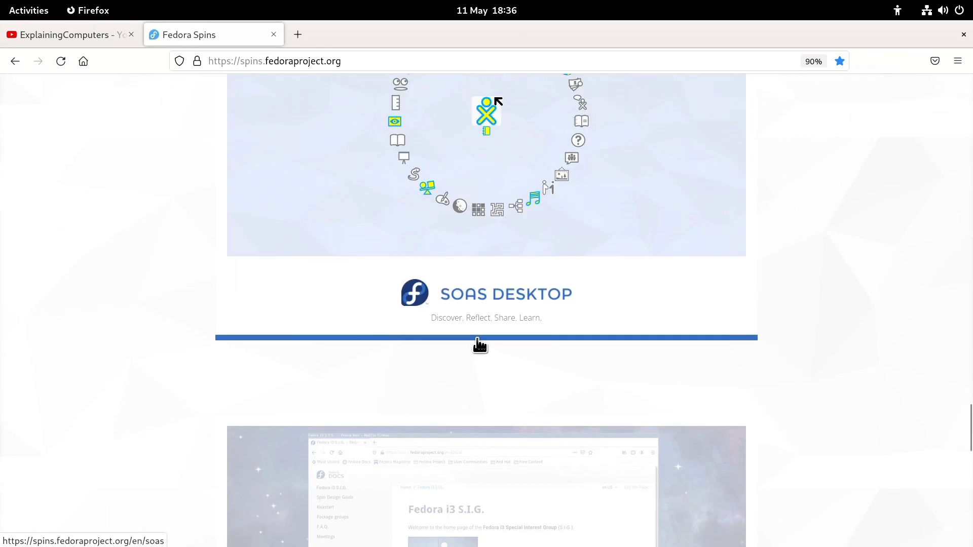
scroll(479, 345, "down", 18)
scroll(480, 345, "up", 10)
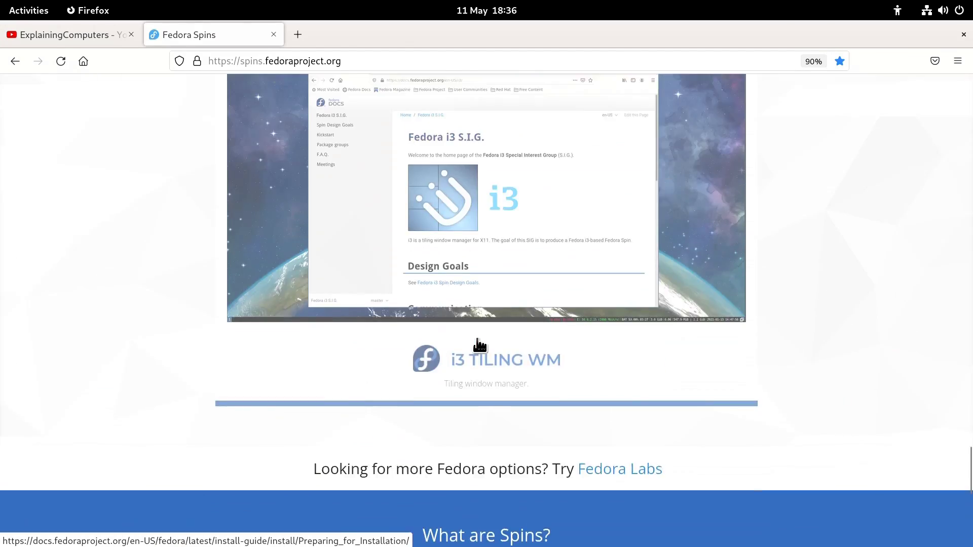
scroll(480, 345, "up", 20)
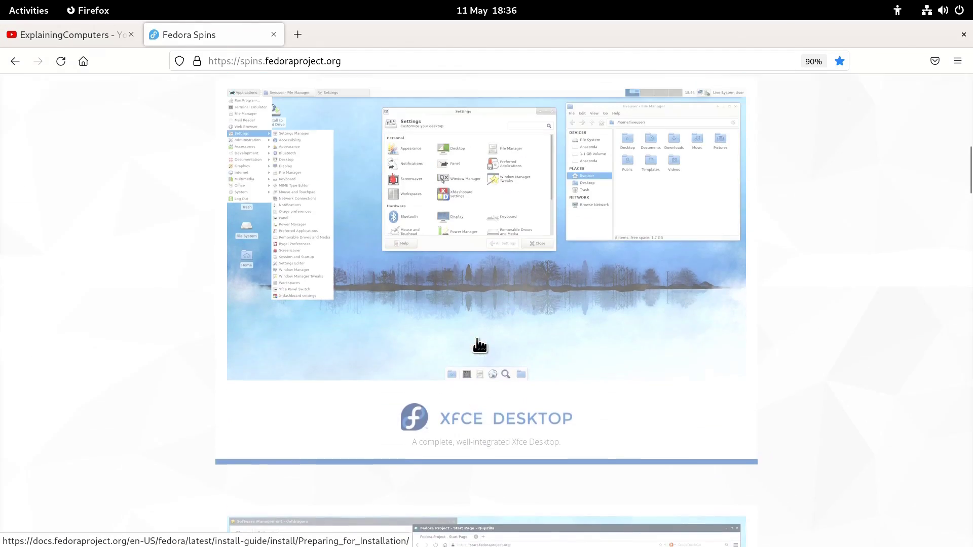
scroll(479, 344, "up", 14)
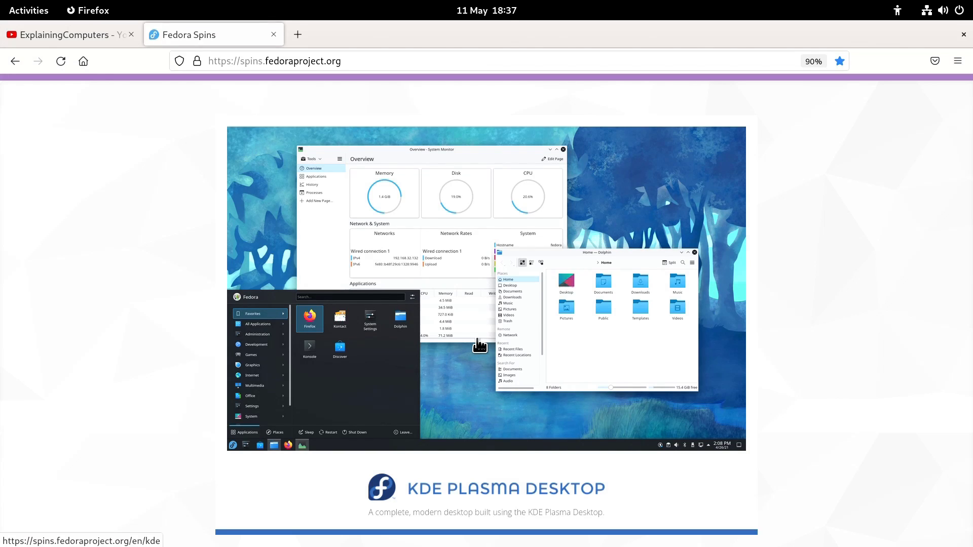
- Open the KDE Plasma spin page and start downloading its 1.8 GB Fedora 36 ISO
left_click(478, 344)
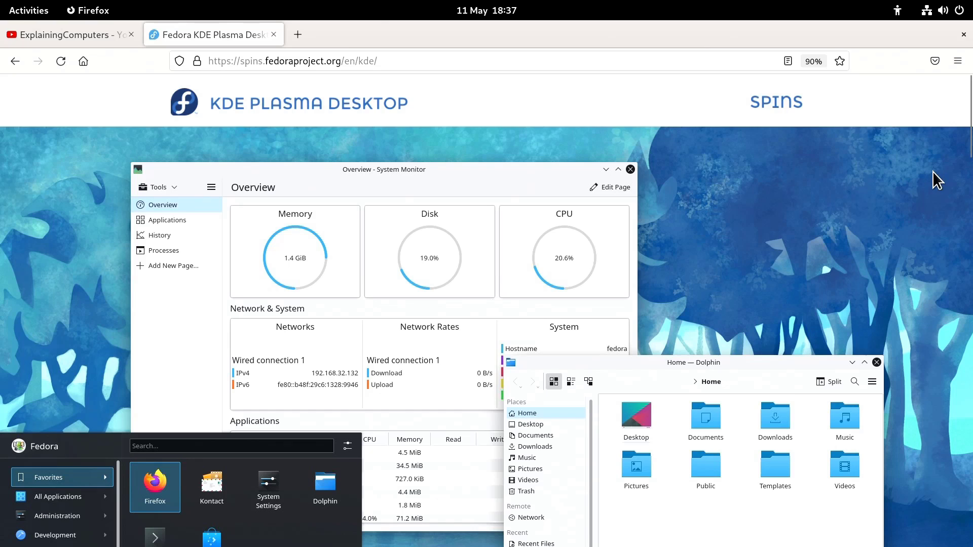
scroll(572, 310, "down", 10)
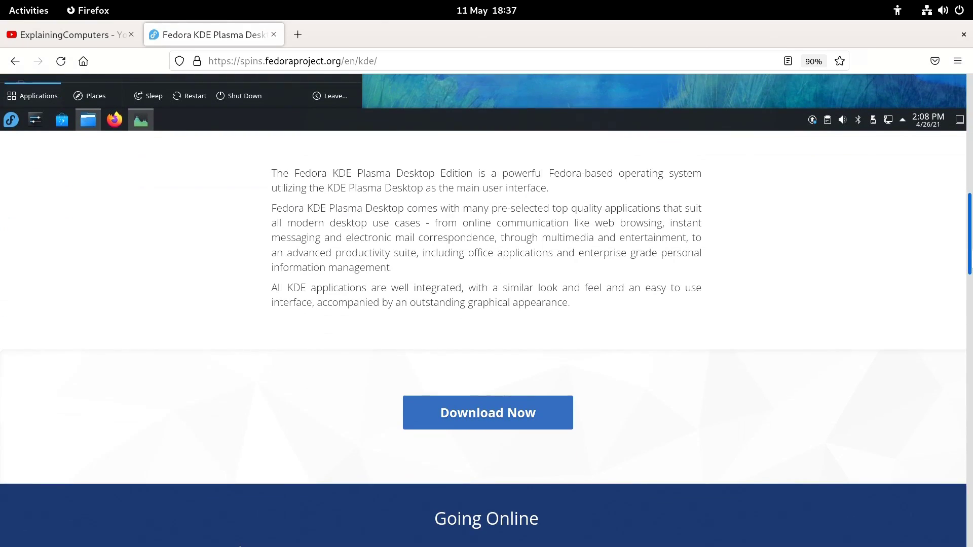
left_click(491, 412)
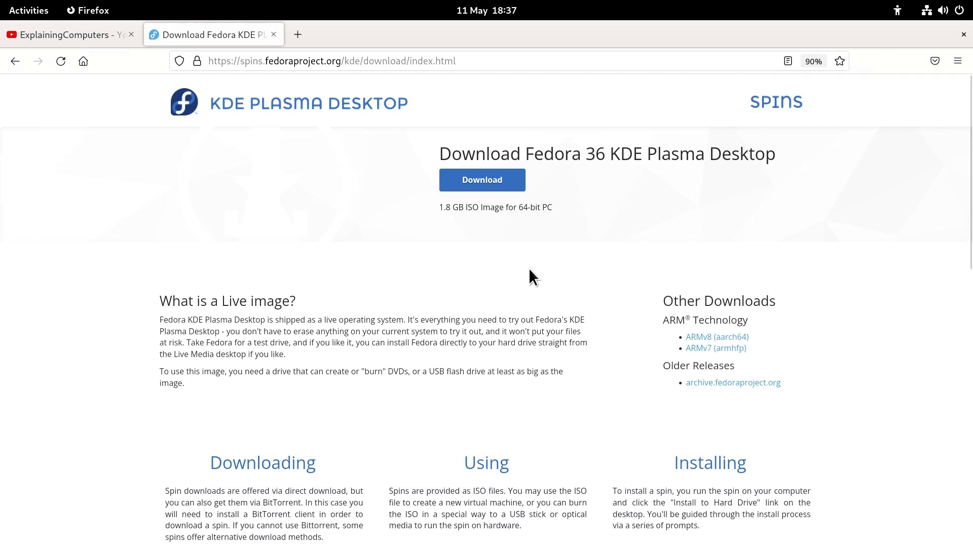
left_click(484, 180)
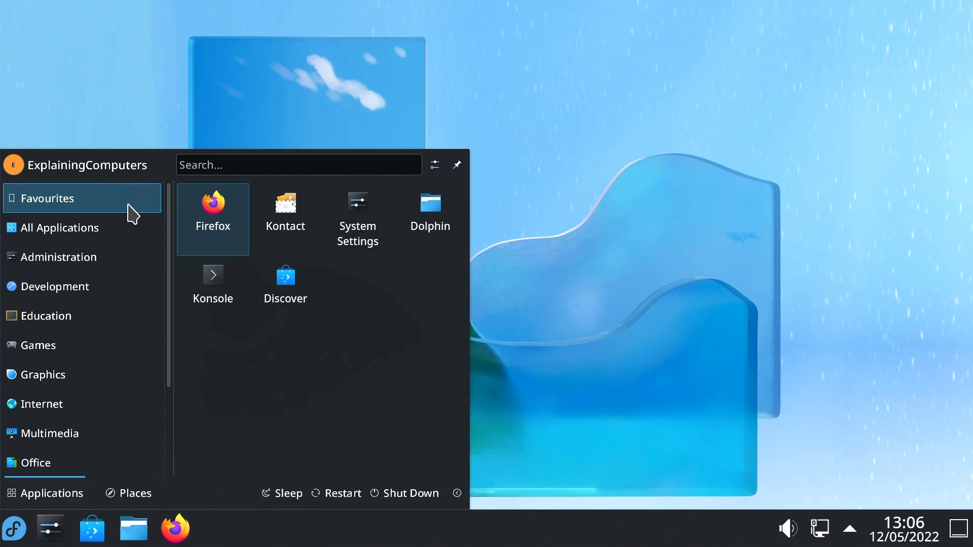
- Dismiss the launcher, view the taskbar panel's More Options in Edit Mode, then exit unchanged
left_click(535, 292)
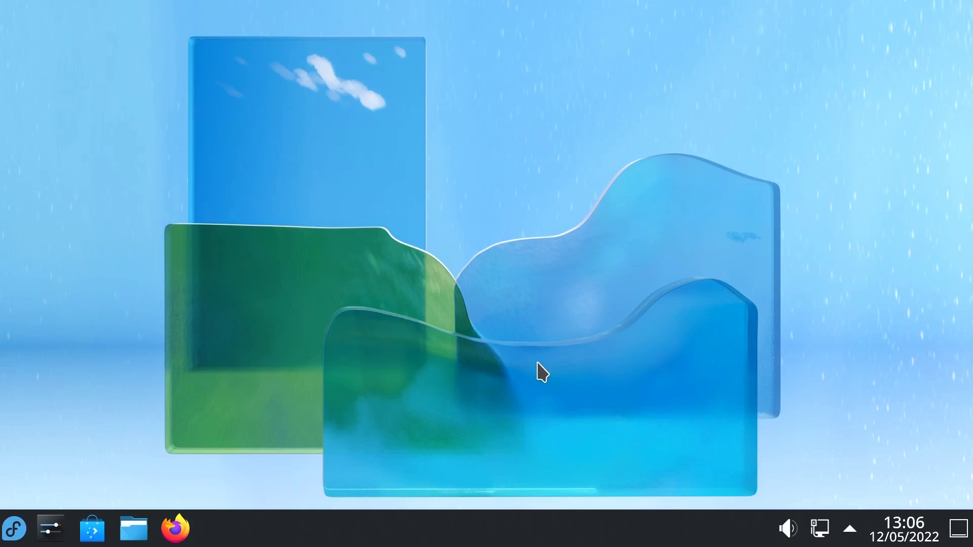
right_click(549, 517)
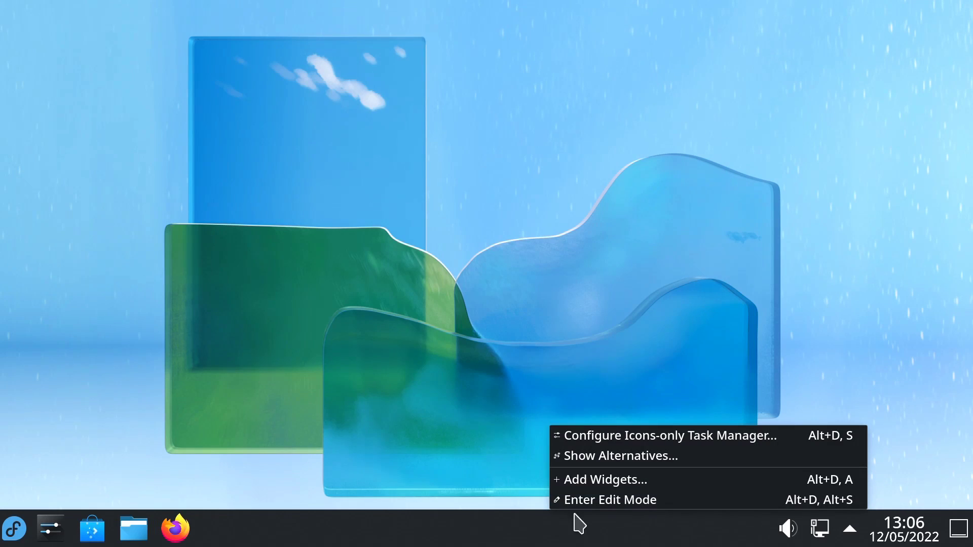
left_click(593, 501)
left_click(861, 477)
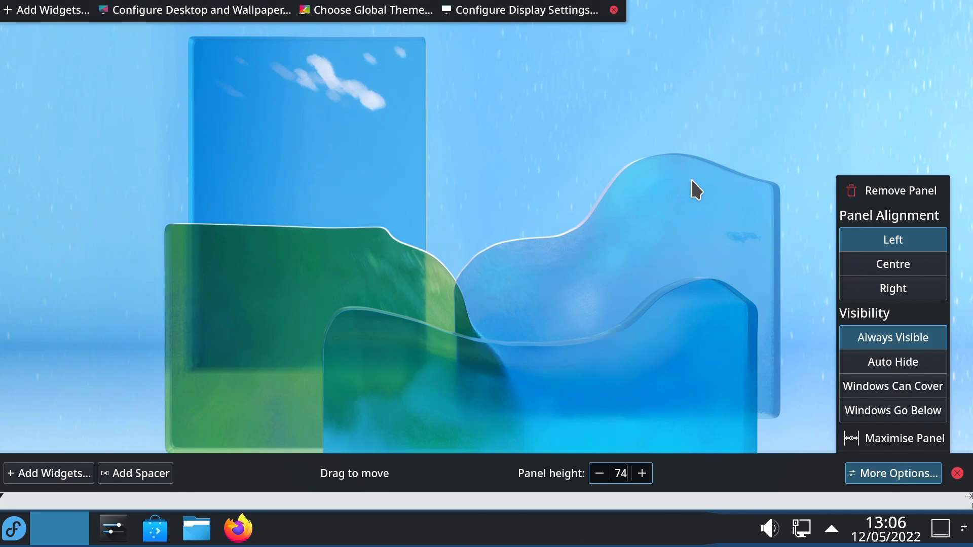
left_click(615, 11)
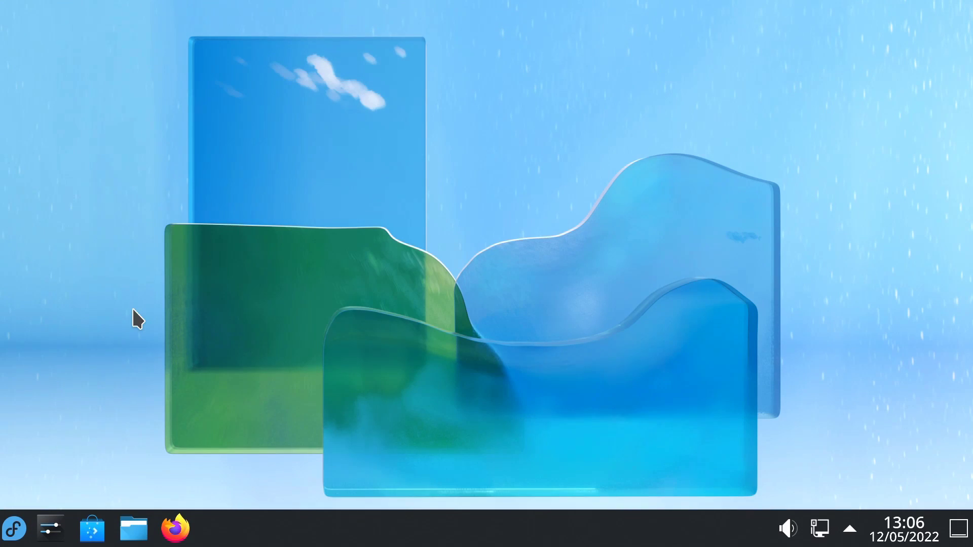
- Open System Settings and browse the Appearance, Plasma Style and Fonts pages
left_click(51, 526)
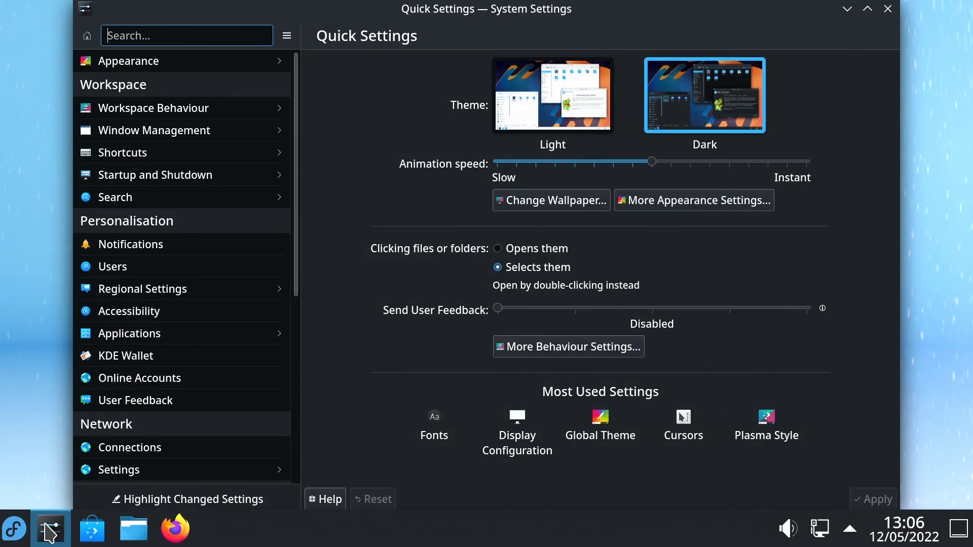
left_click(151, 62)
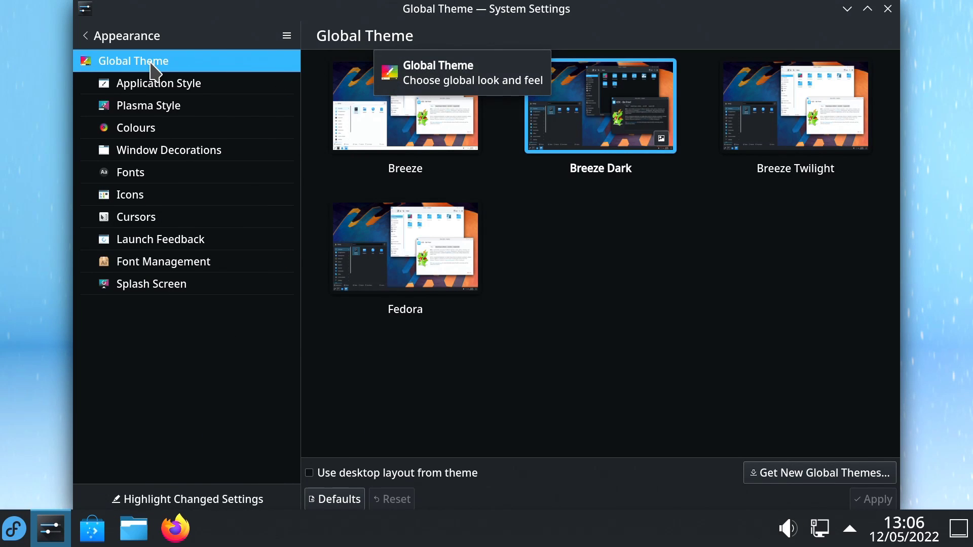
left_click(157, 105)
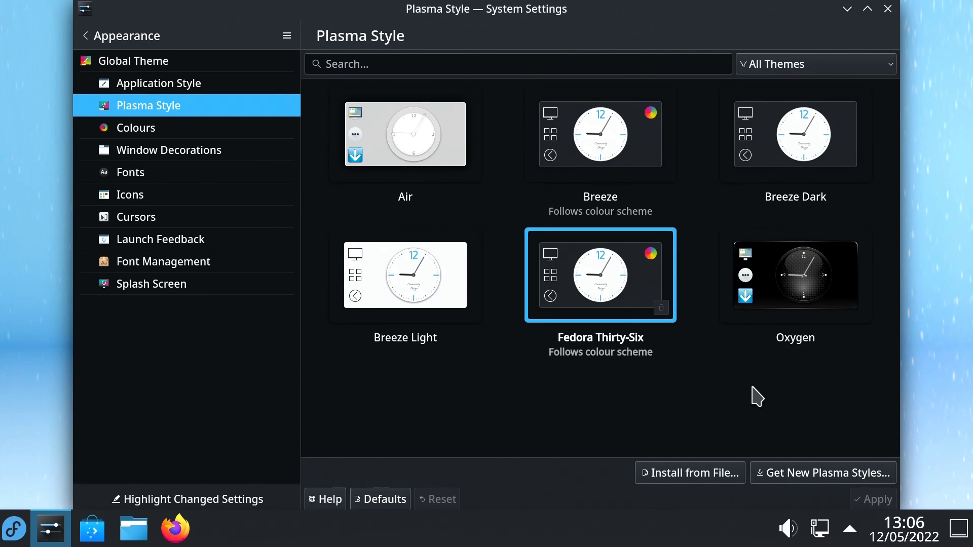
left_click(199, 175)
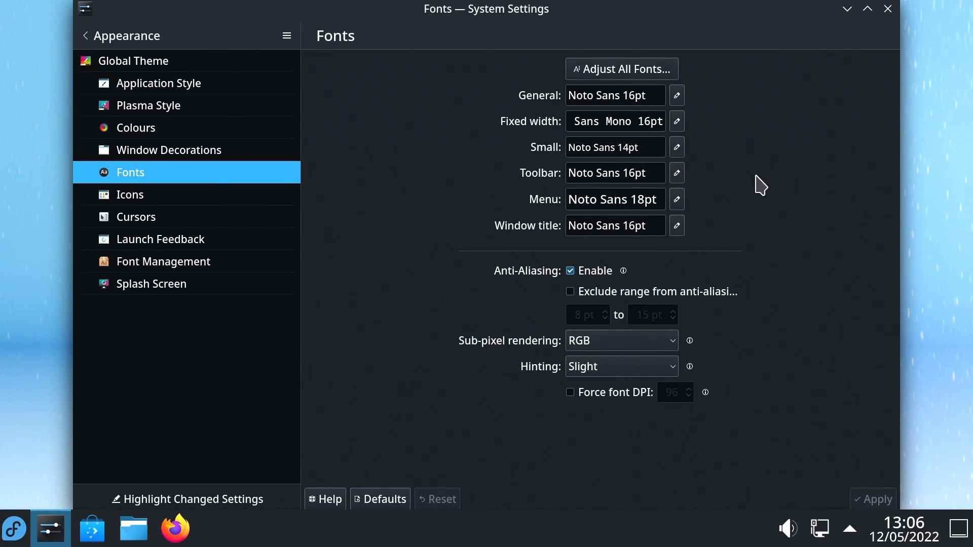
- Return to the settings list and open the Display and Monitor page
left_click(140, 49)
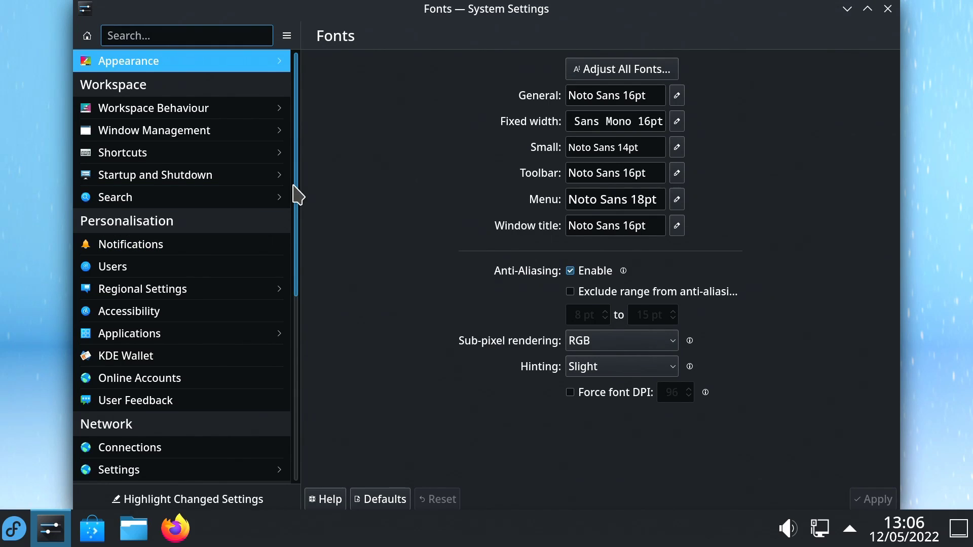
scroll(288, 218, "down", 5)
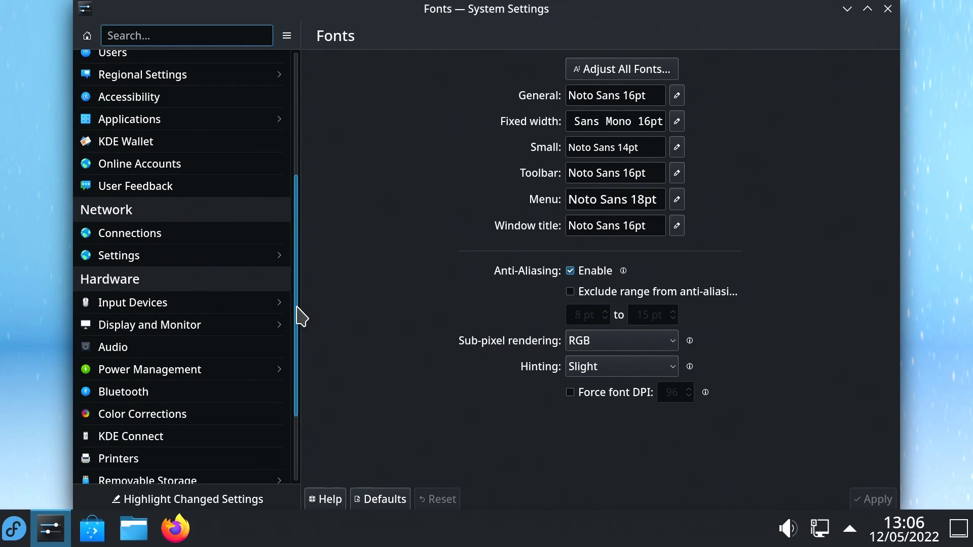
left_click(179, 325)
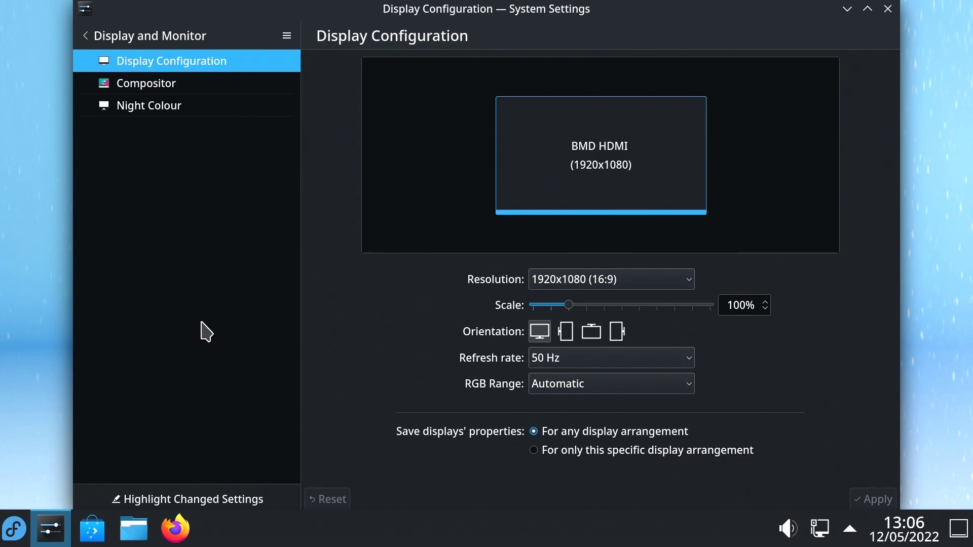
- Try the display scale slider (100% toward 175%), return to the settings list, and close System Settings
mouse_move(570, 308)
left_mouse_down()
mouse_move(629, 308)
mouse_move(572, 311)
left_mouse_up()
left_click(93, 36)
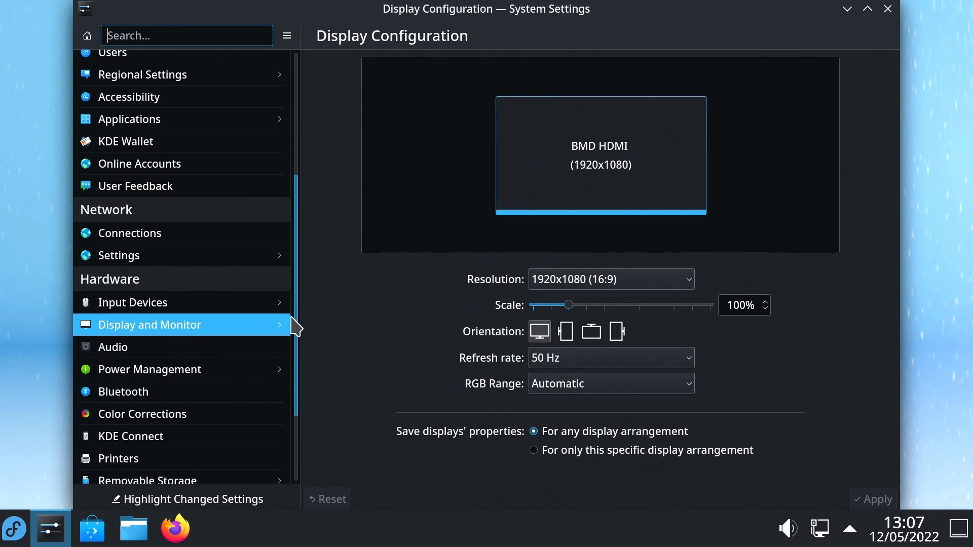
left_click_drag(294, 327, 297, 177)
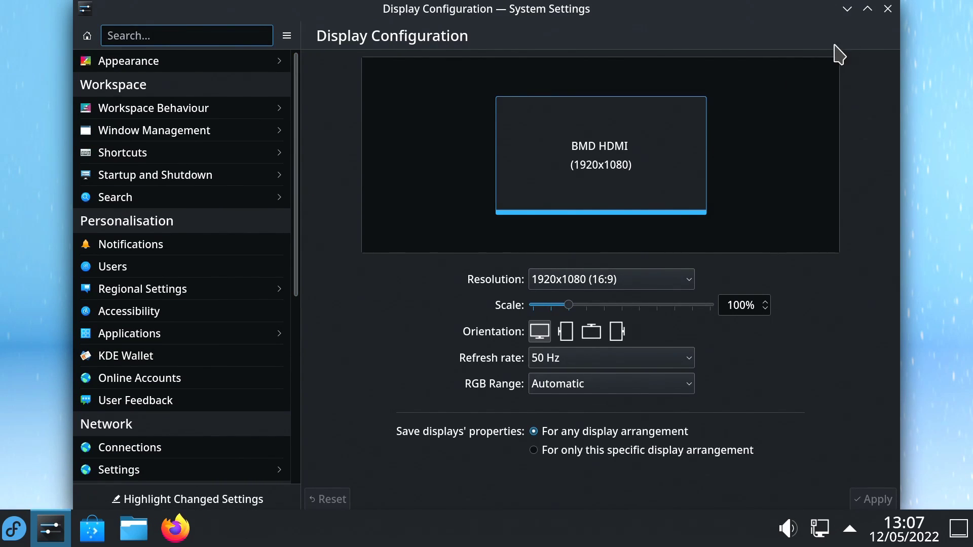
left_click(887, 9)
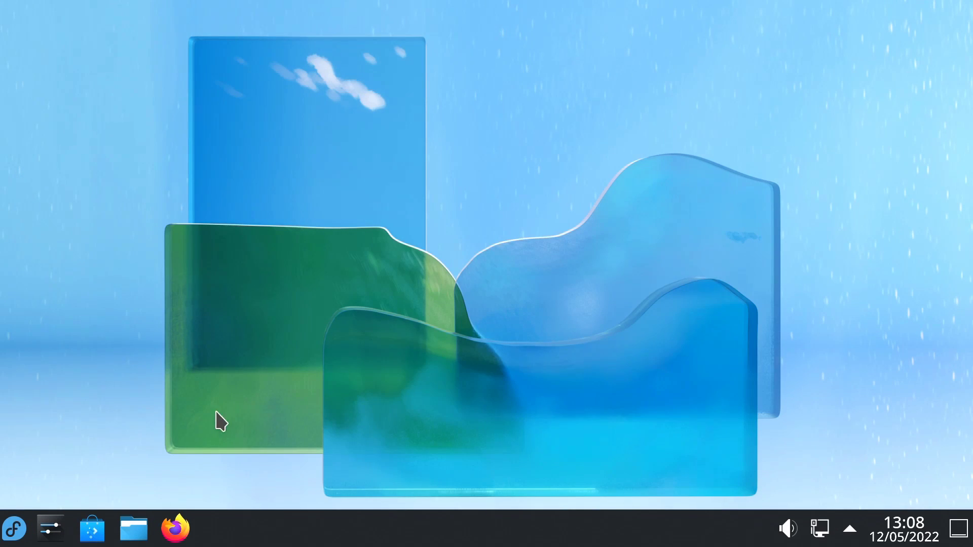
- Launch System Monitor from the Application Launcher's System category
left_click(14, 531)
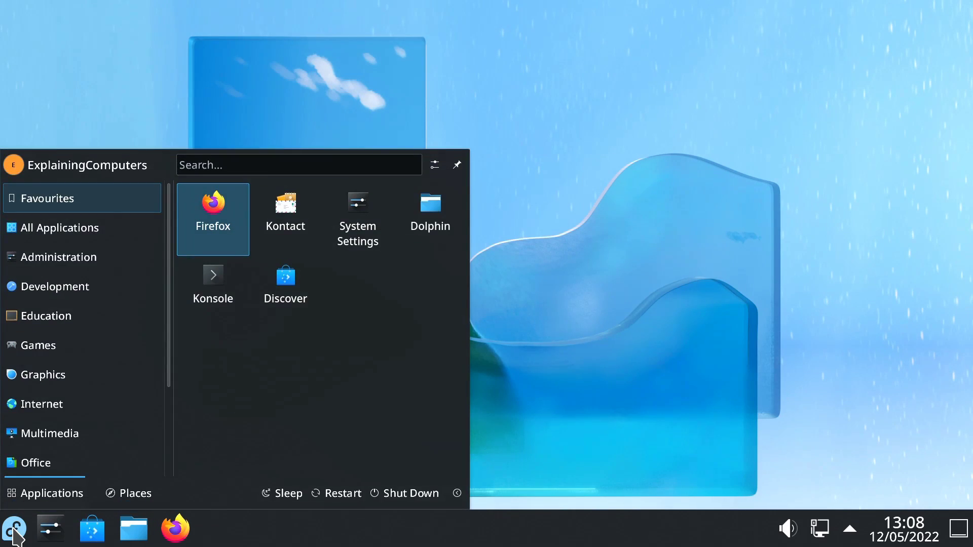
left_click(137, 267)
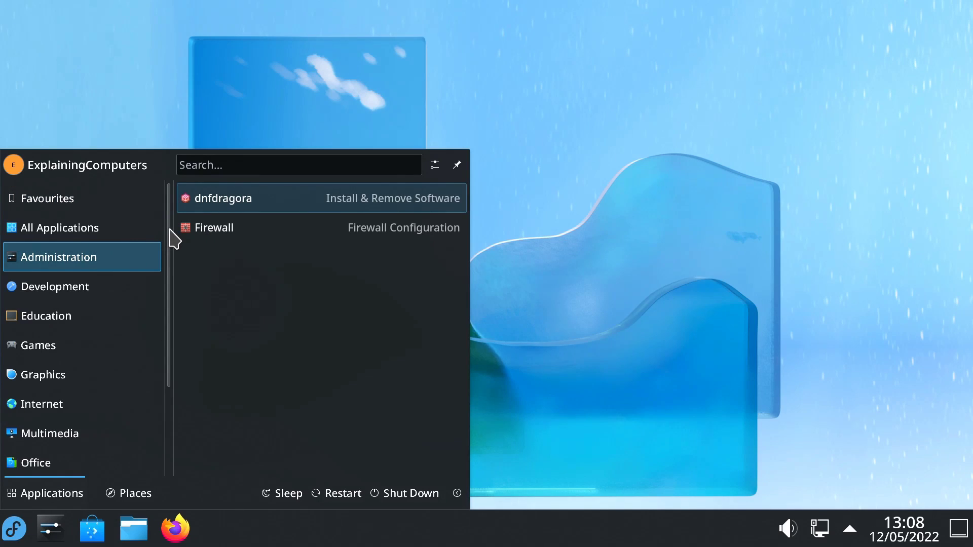
left_click_drag(170, 239, 168, 360)
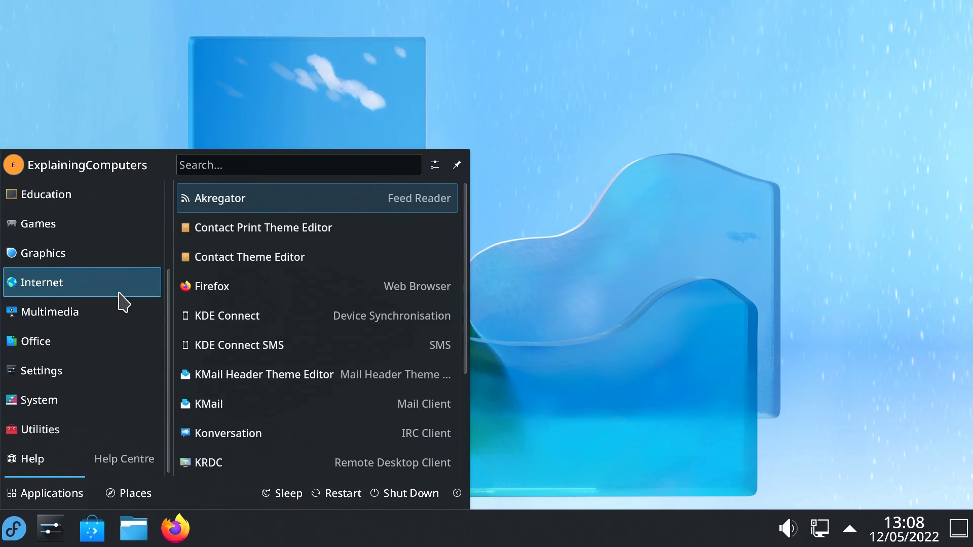
mouse_move(107, 396)
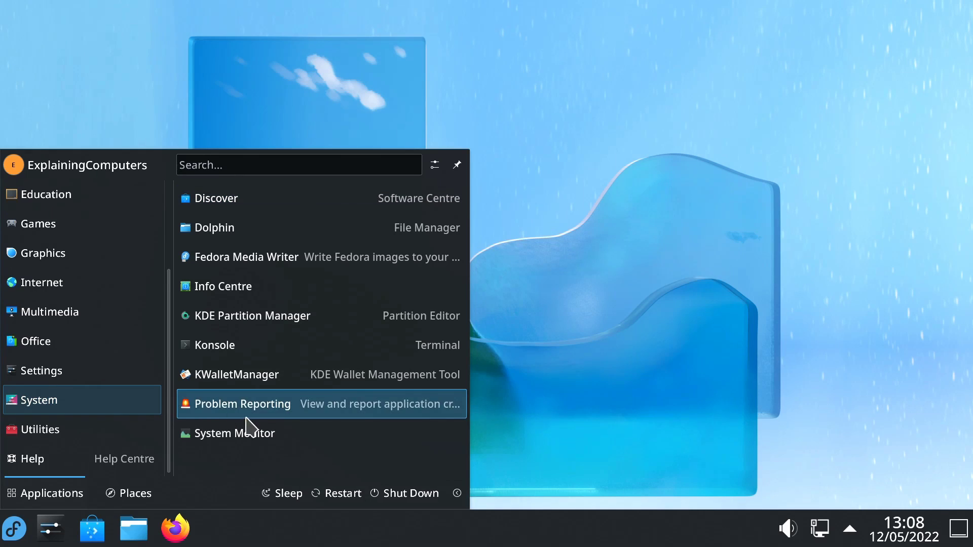
left_click(258, 437)
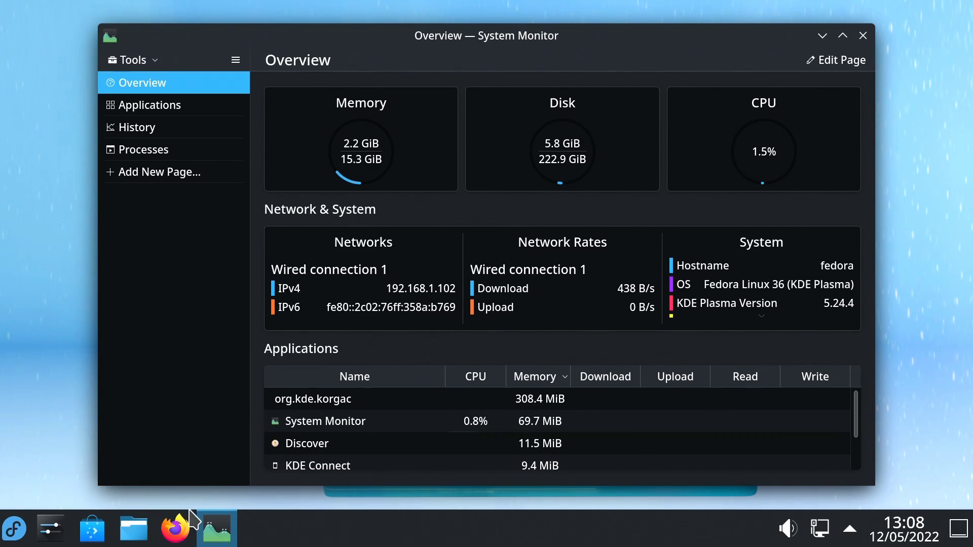
- Bring Firefox to the front, maximise and restore it, and move it left
left_click(175, 530)
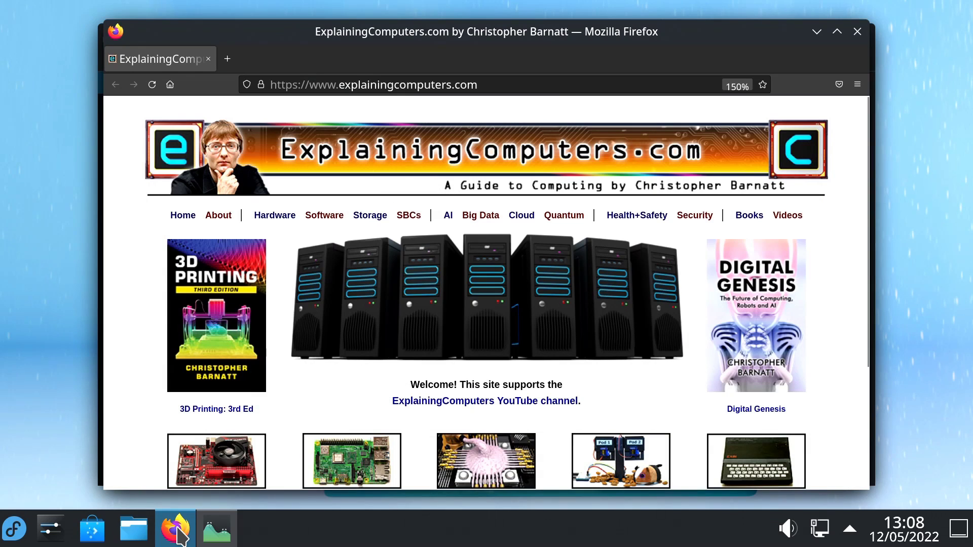
left_click(837, 32)
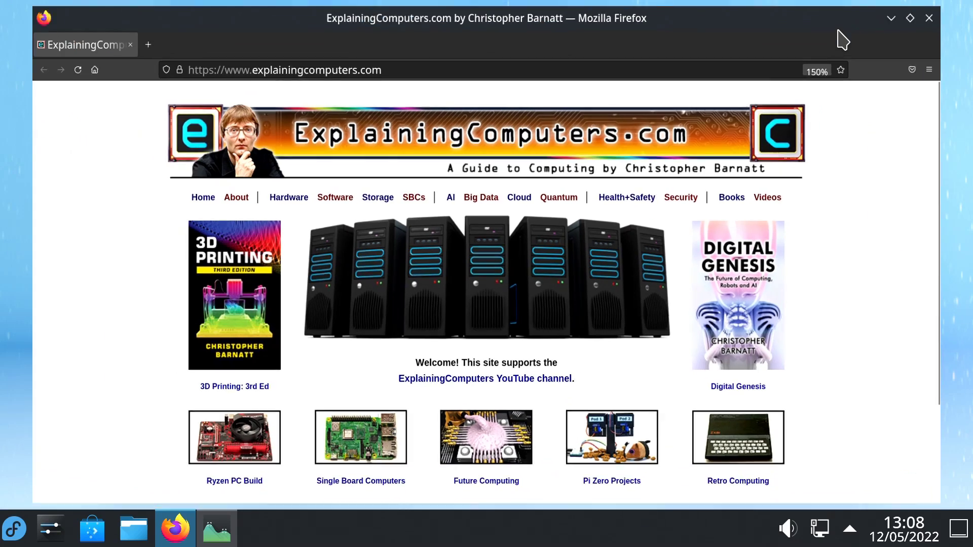
left_click(942, 13)
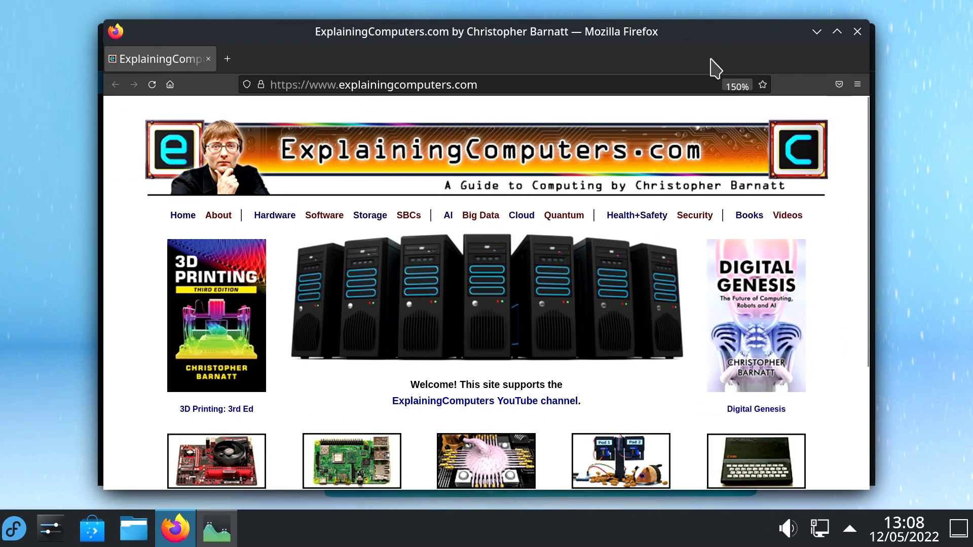
left_click_drag(707, 32, 636, 55)
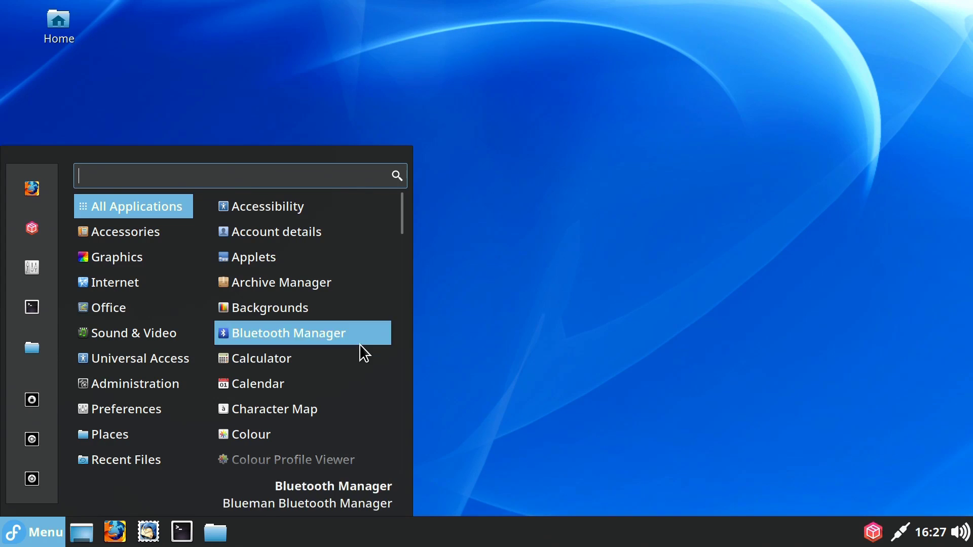
- Open Font Selection, check the Noto Sans Medium 18 default font, and close it
mouse_move(152, 410)
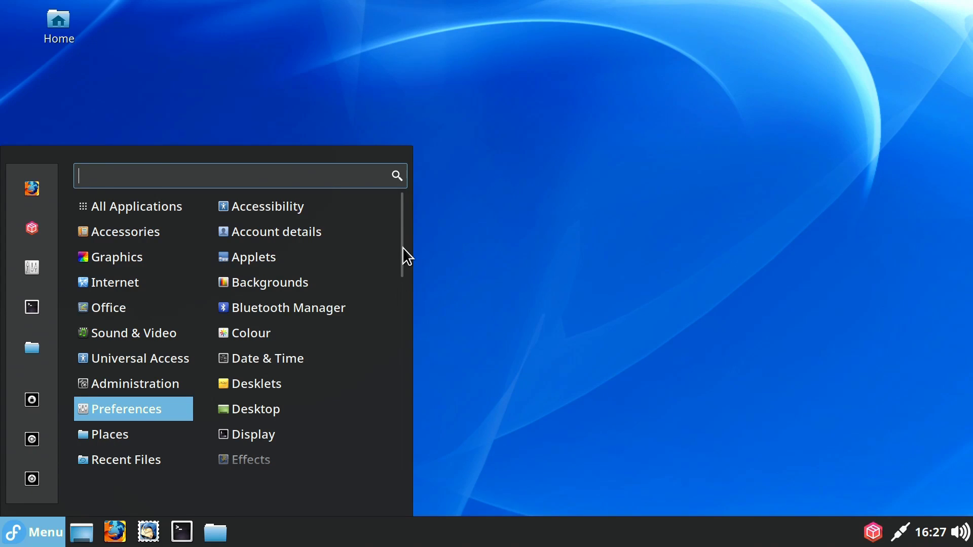
left_click_drag(402, 248, 403, 334)
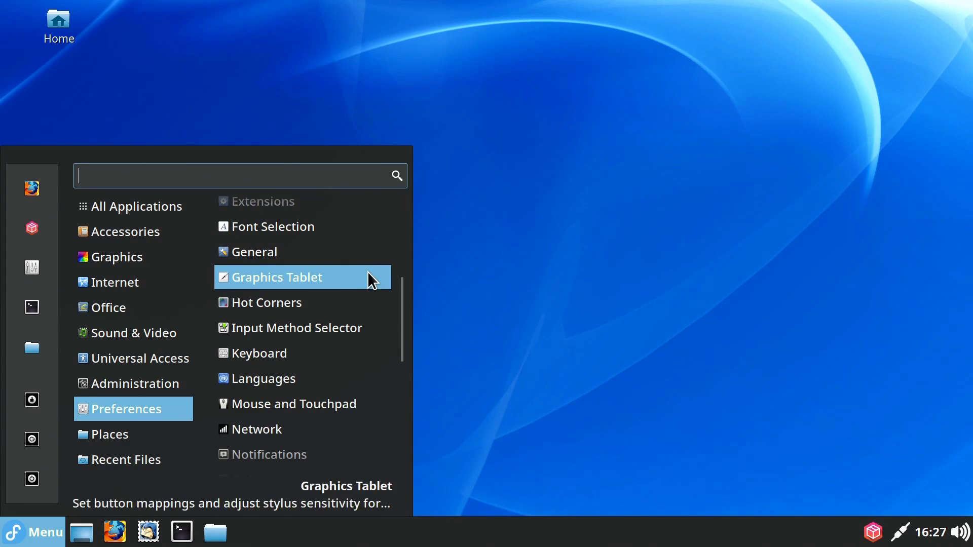
left_click(320, 232)
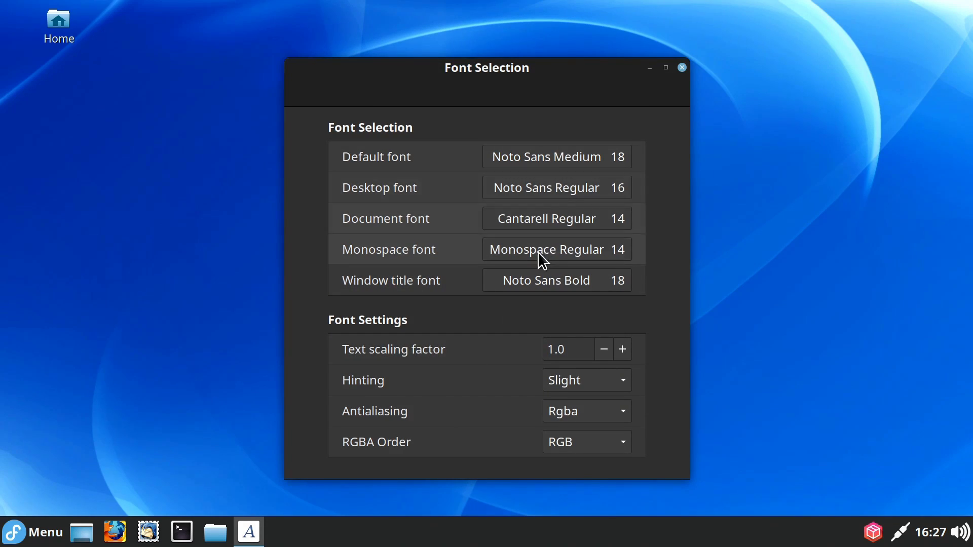
left_click(682, 68)
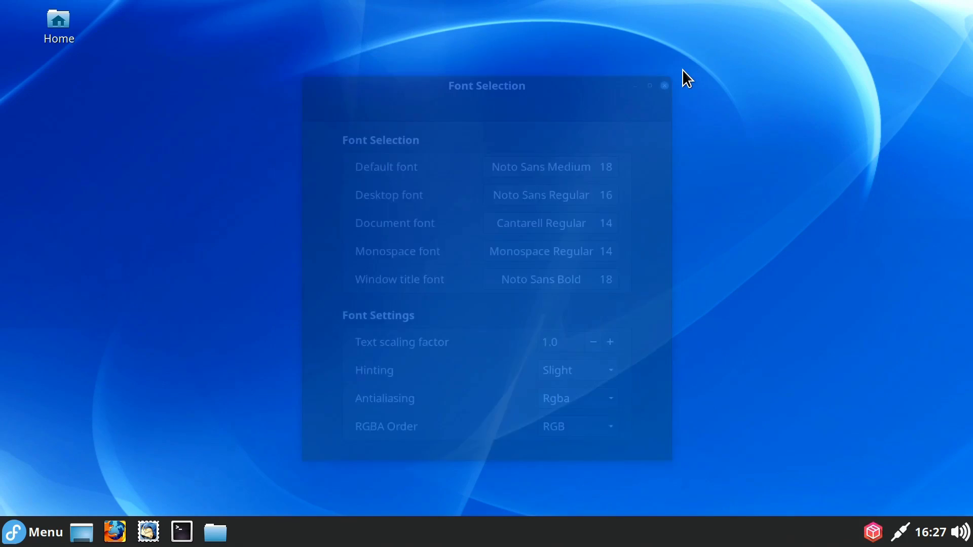
- Open Themes and view its Settings tab scrollbar options, width overridden to 28 px
left_click(34, 530)
mouse_move(114, 413)
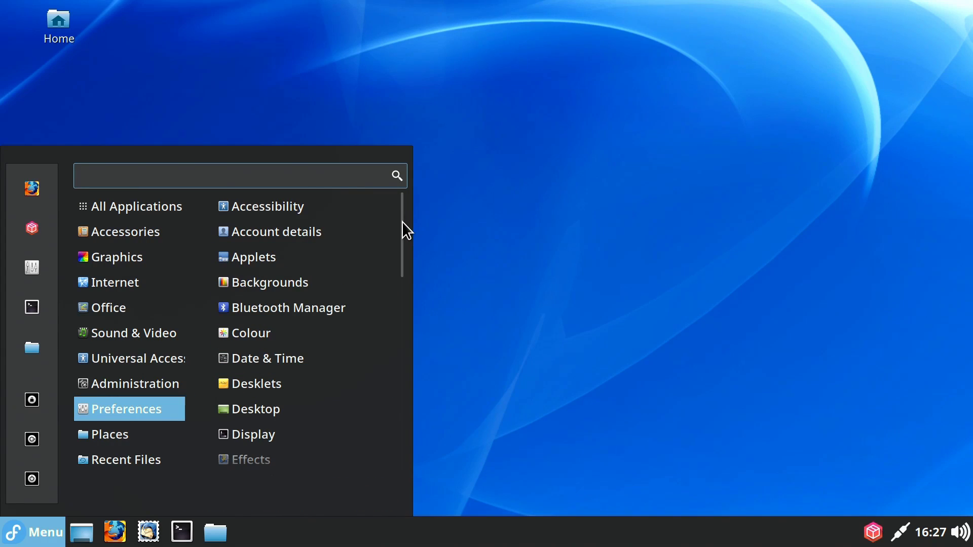
left_click_drag(402, 221, 372, 422)
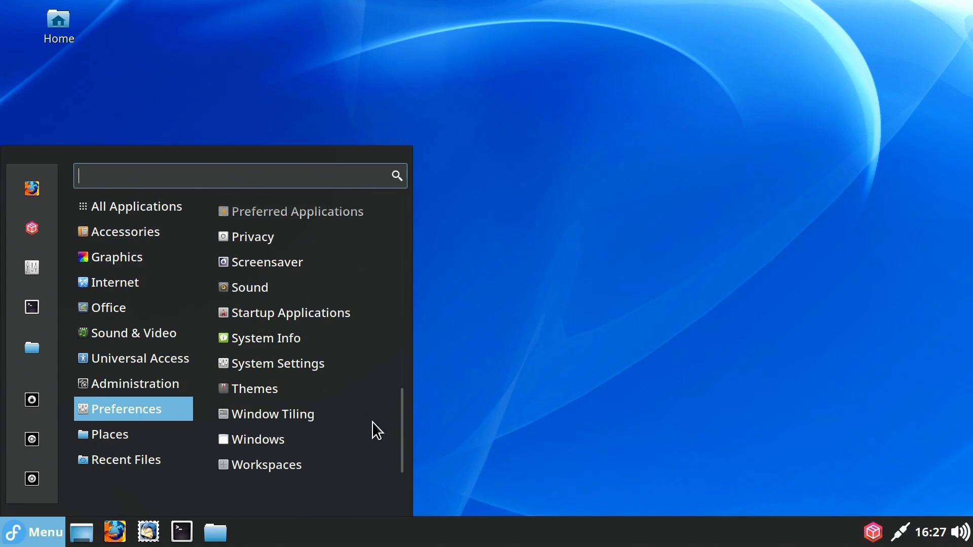
left_click(284, 393)
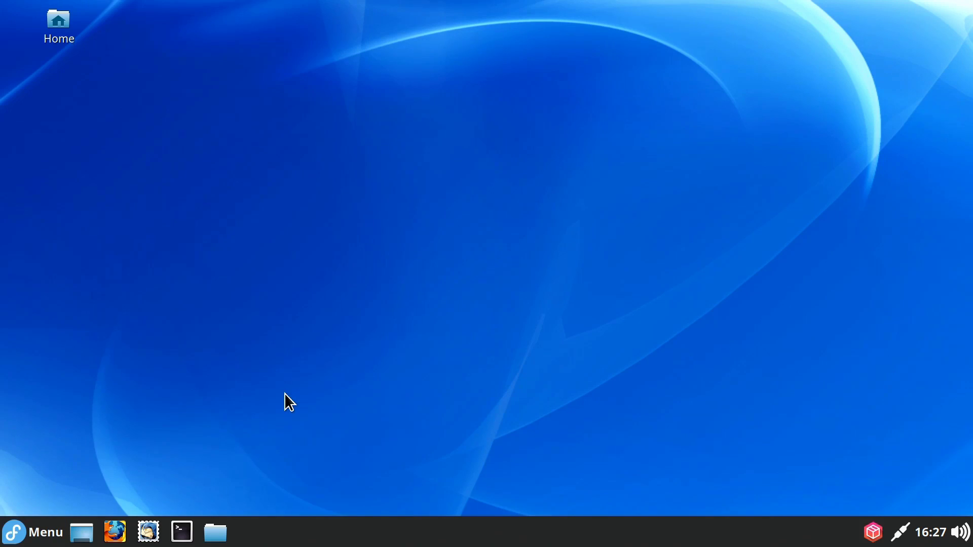
left_click(557, 106)
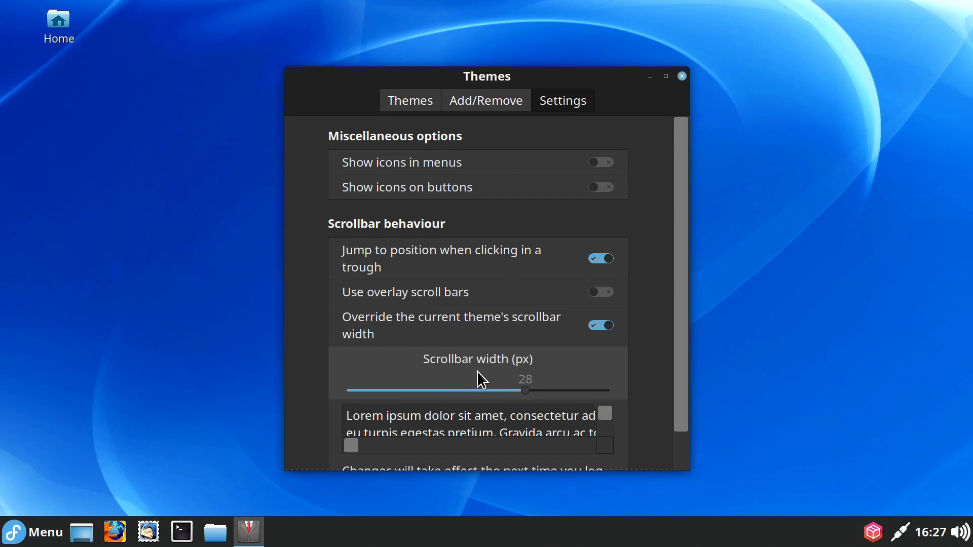
left_click_drag(680, 178, 682, 152)
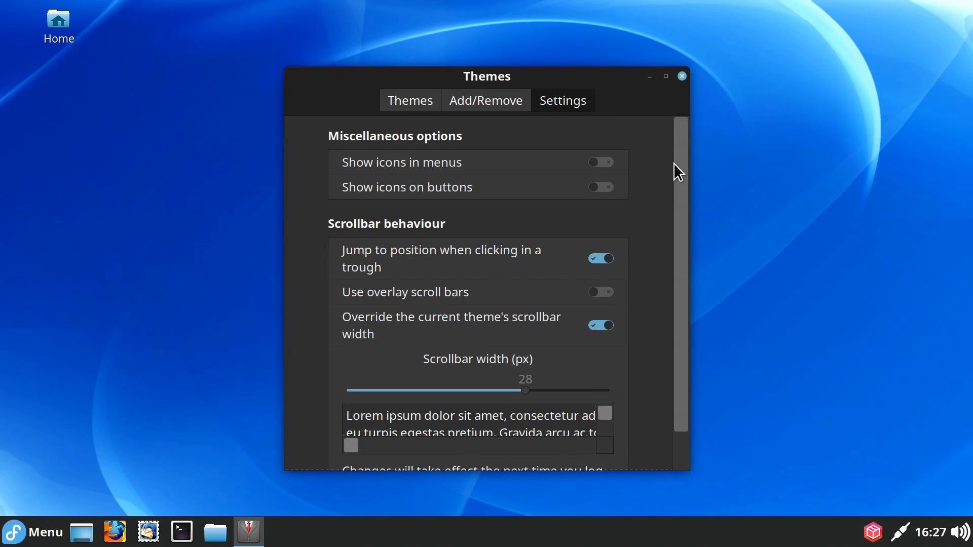
- Close Themes, launch LibreOffice Writer with a blank Untitled 1 document, then close Writer
left_click(681, 76)
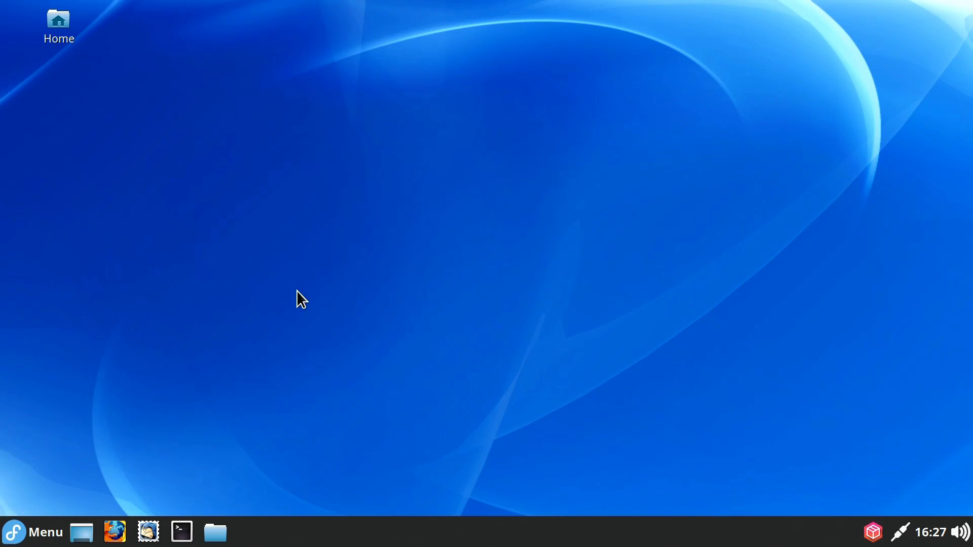
left_click(38, 532)
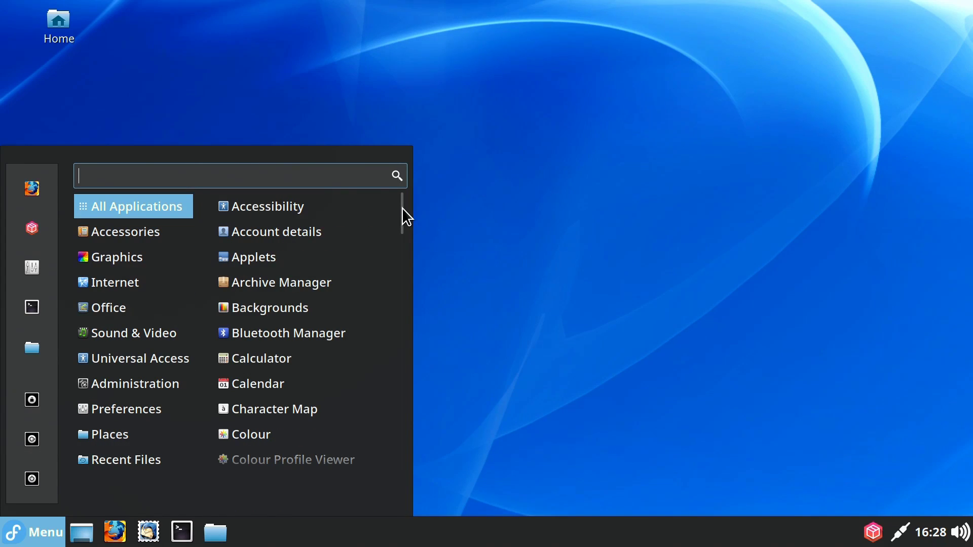
mouse_move(402, 209)
left_mouse_down()
mouse_move(403, 278)
mouse_move(404, 199)
left_mouse_up()
mouse_move(153, 307)
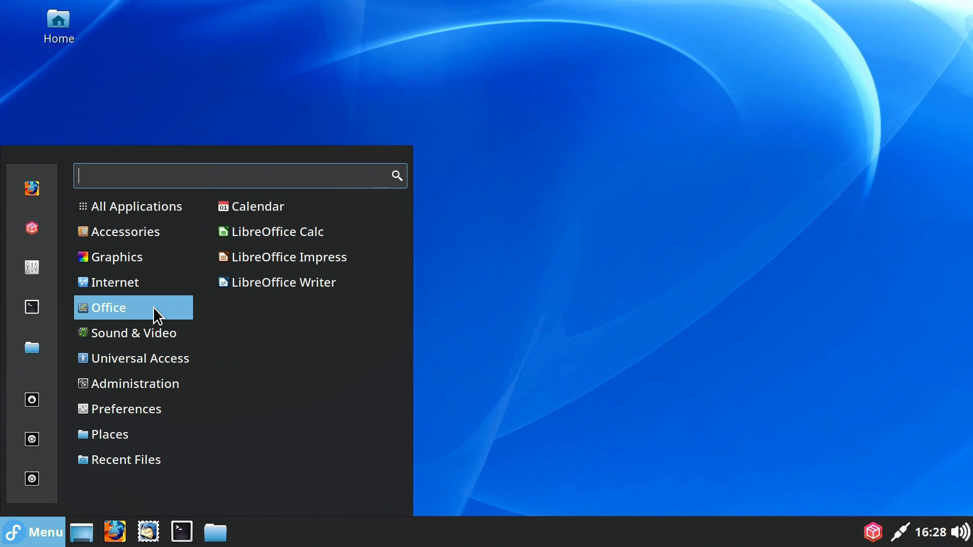
left_click(318, 283)
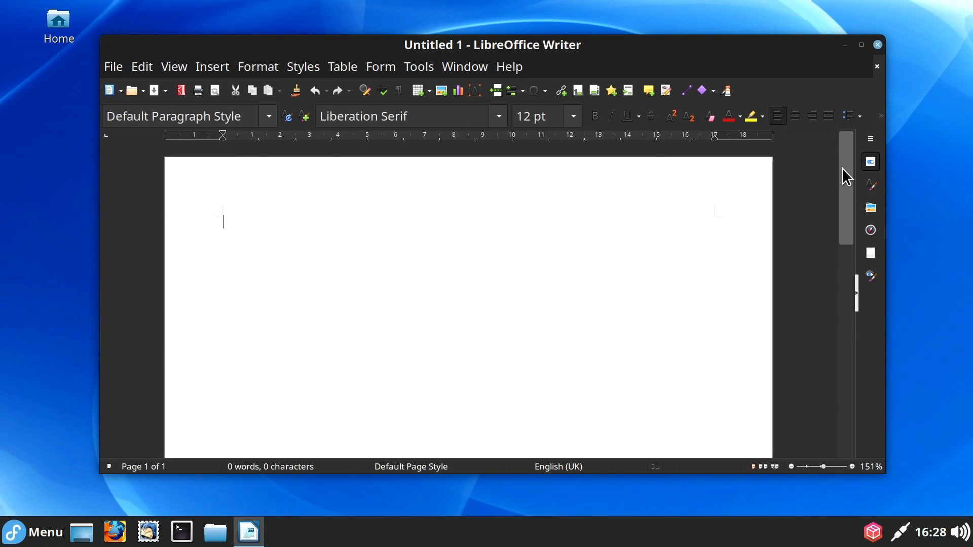
left_click_drag(843, 178, 817, 160)
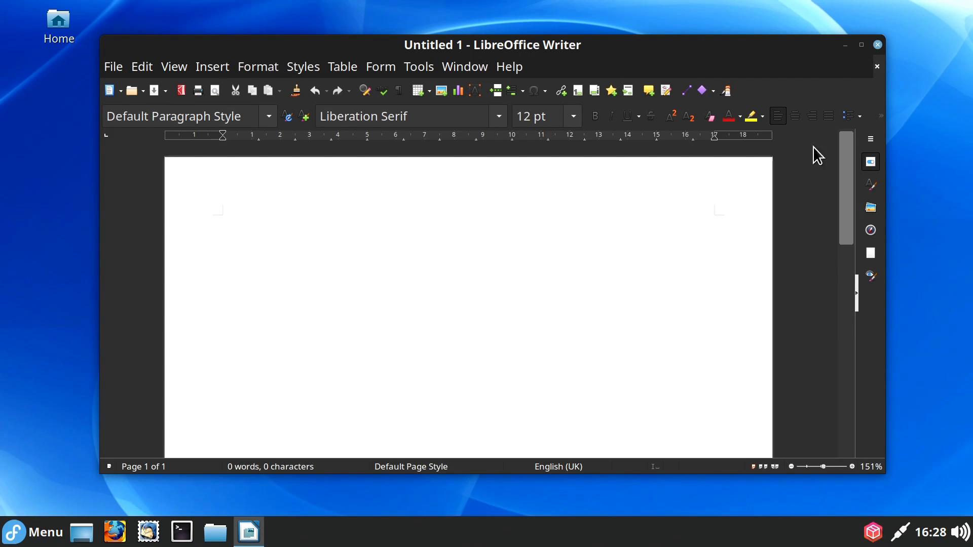
left_click(881, 44)
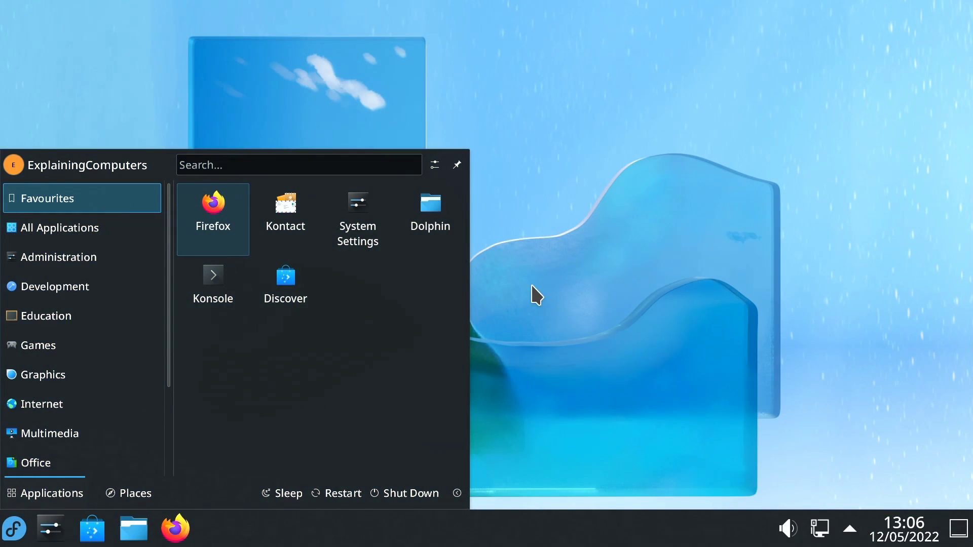
- Click the empty KDE Plasma desktop to dismiss the Application Launcher
left_click(536, 295)
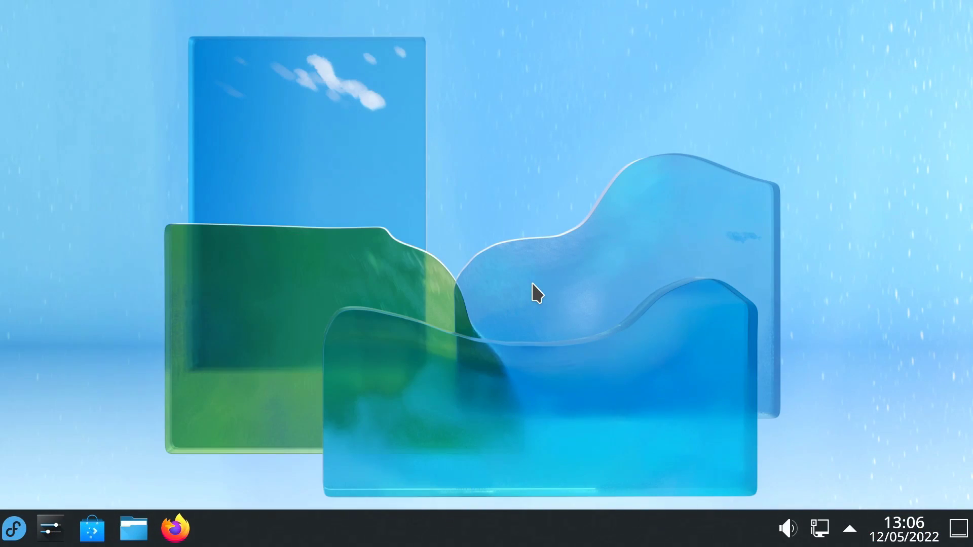